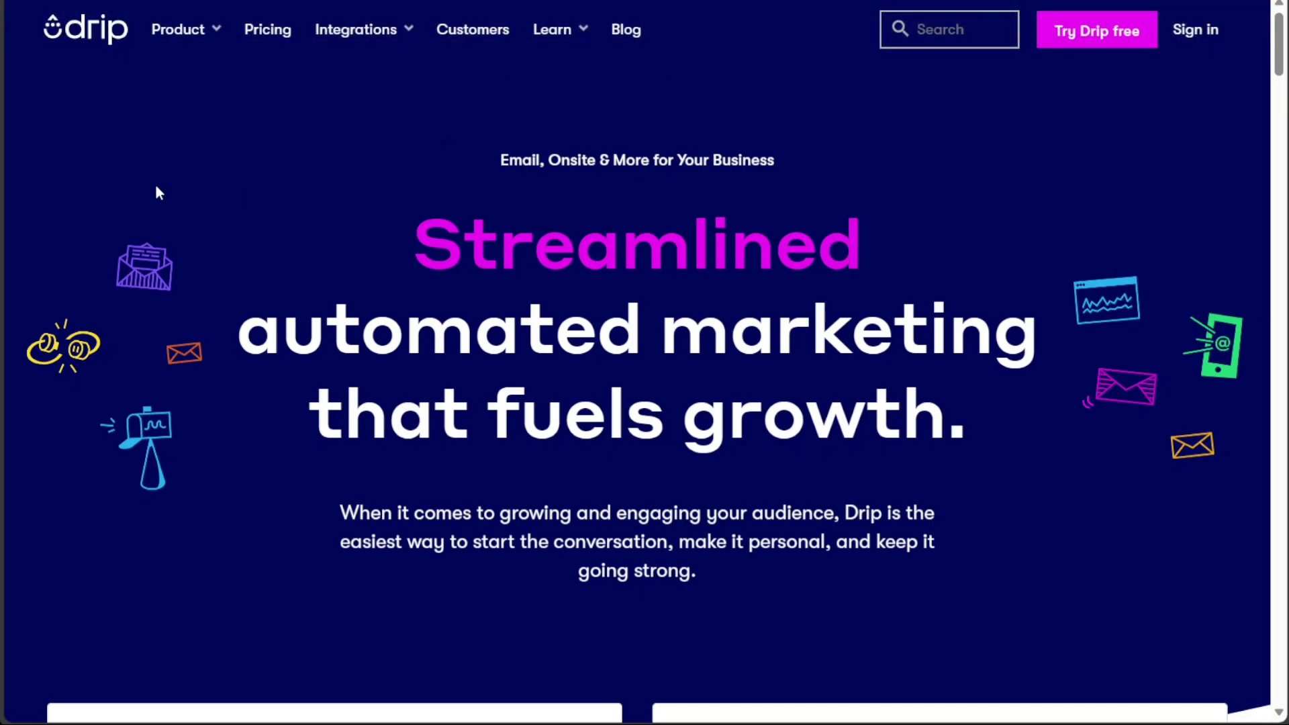
Scroll the JotForm tutorial page and expand the video's full description.
scroll(155, 188, "down", 8)
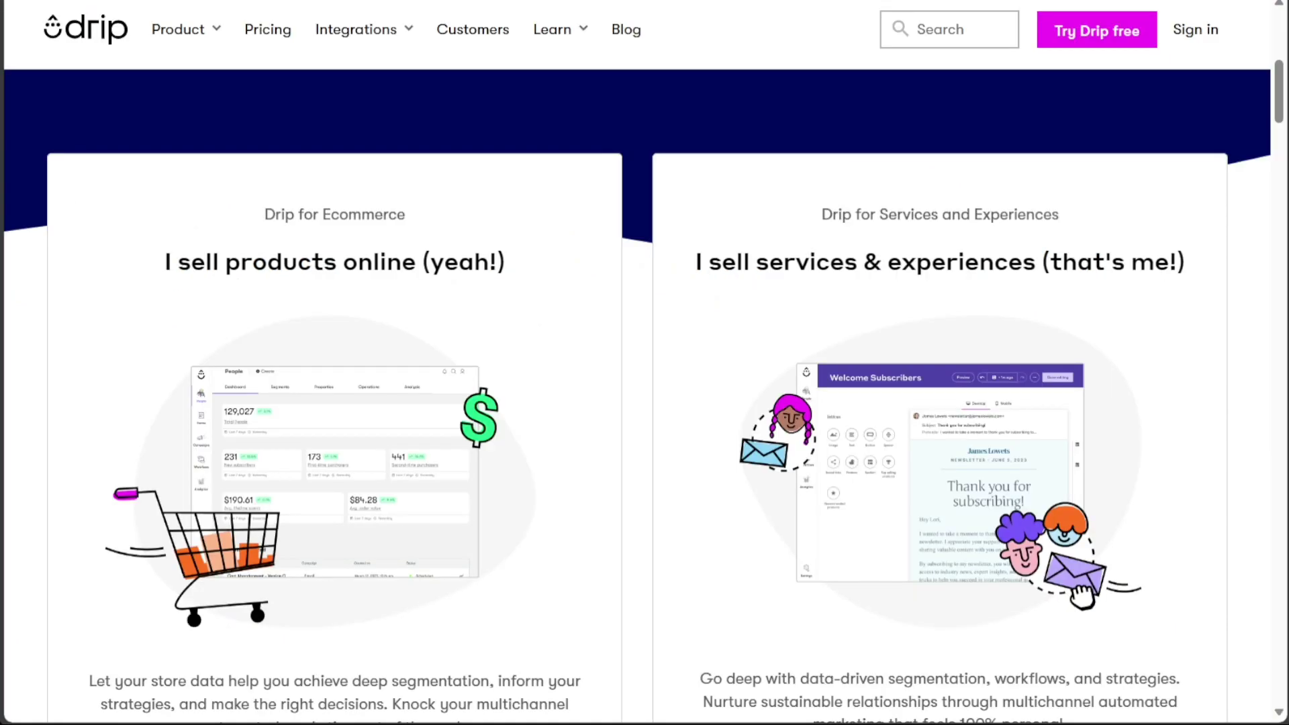
scroll(644, 396, "down", 10)
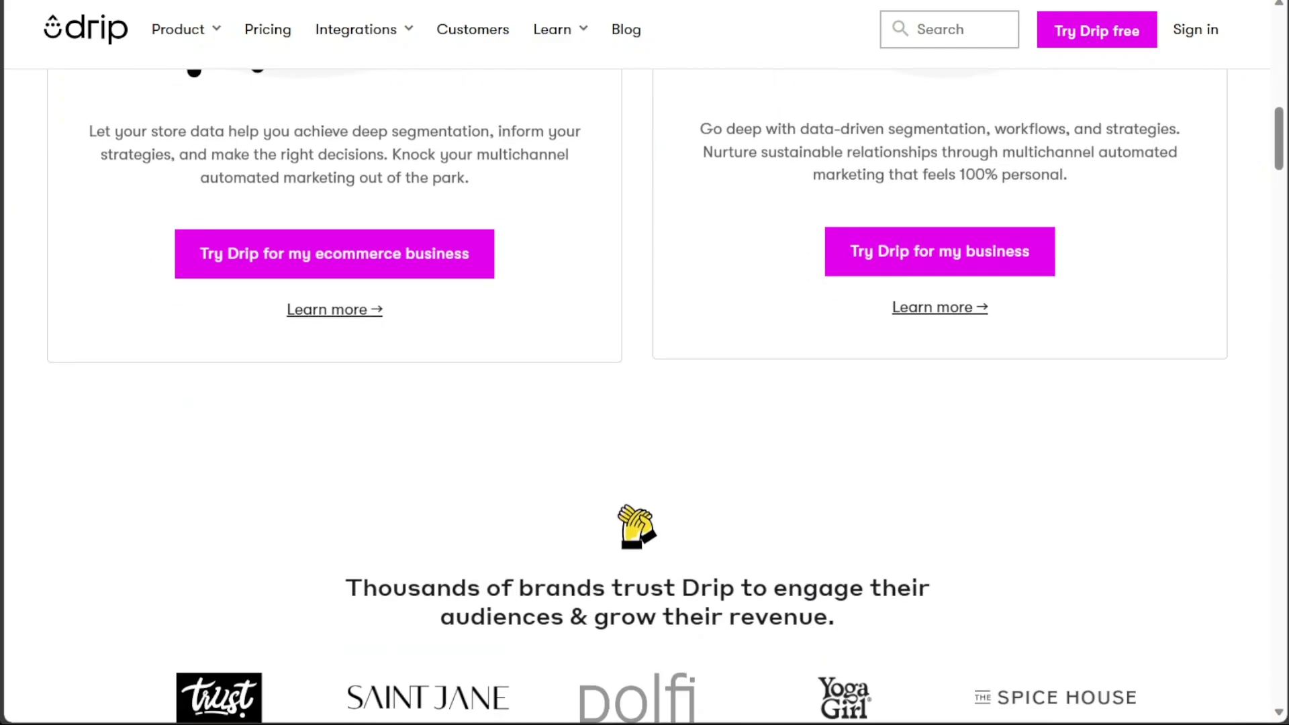
scroll(644, 396, "up", 10)
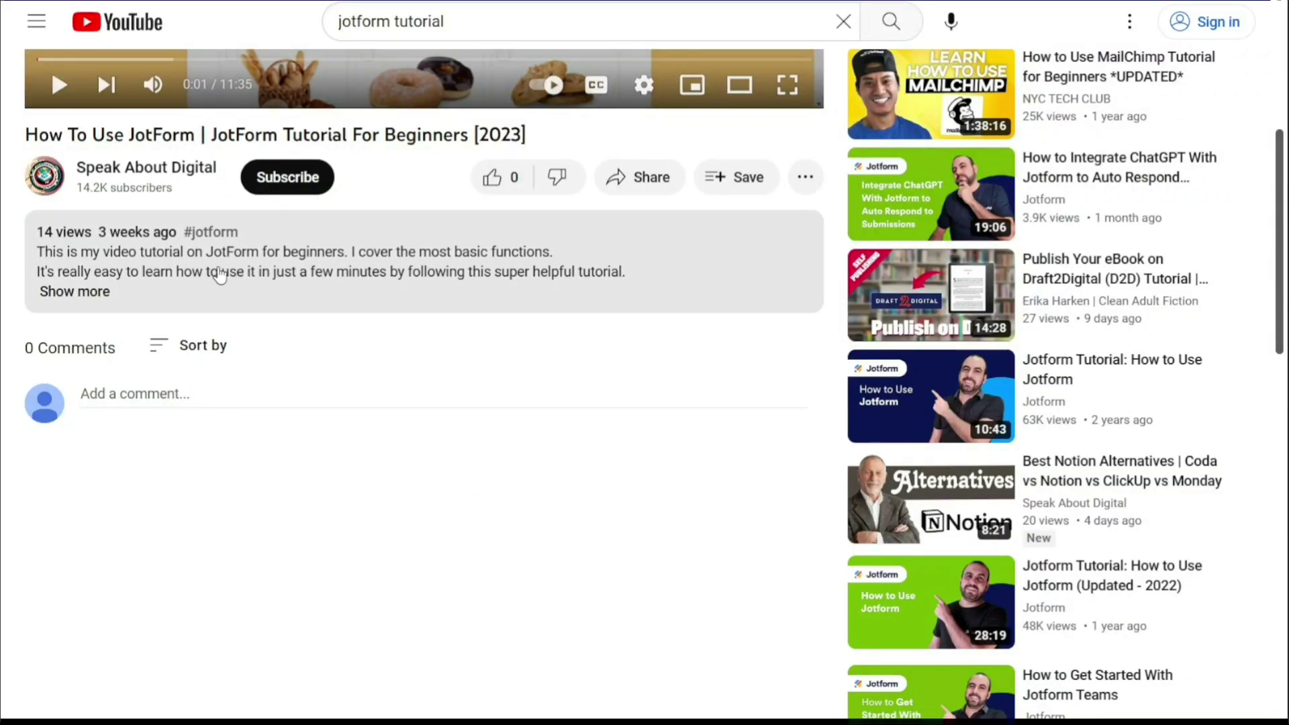
left_click(88, 294)
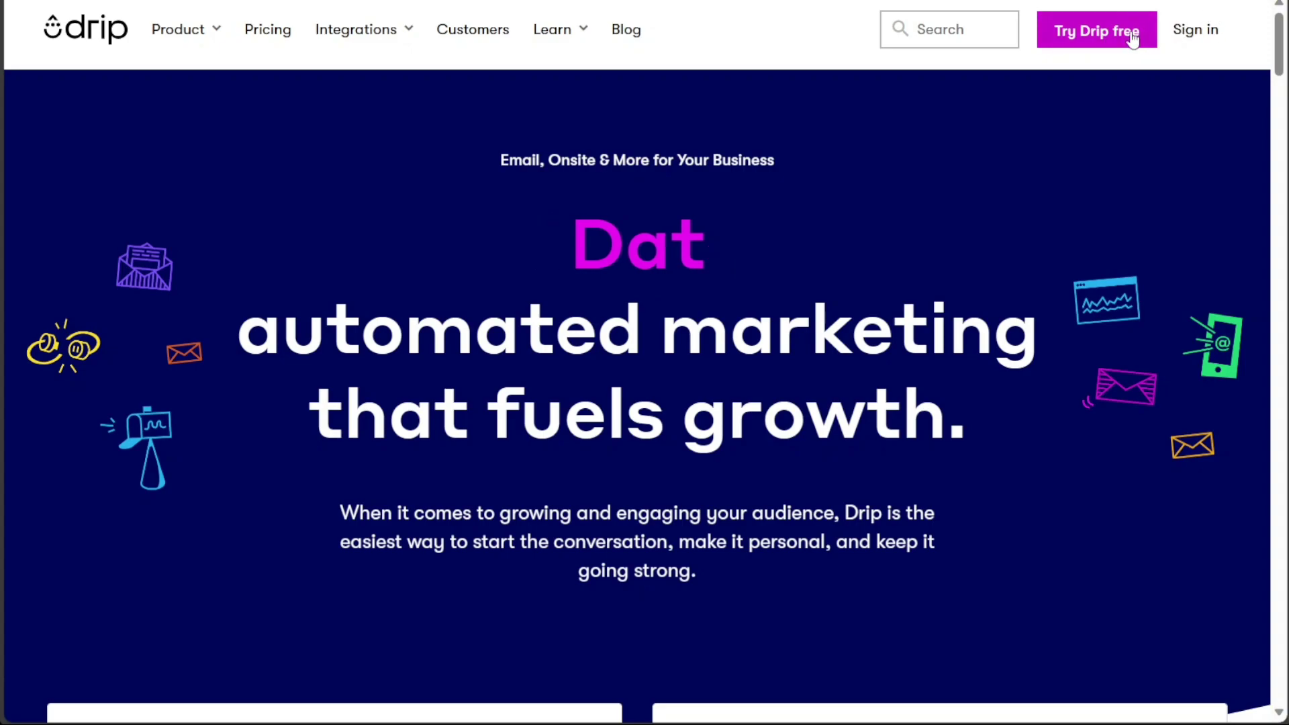
Start the free Drip trial signup.
left_click(1141, 34)
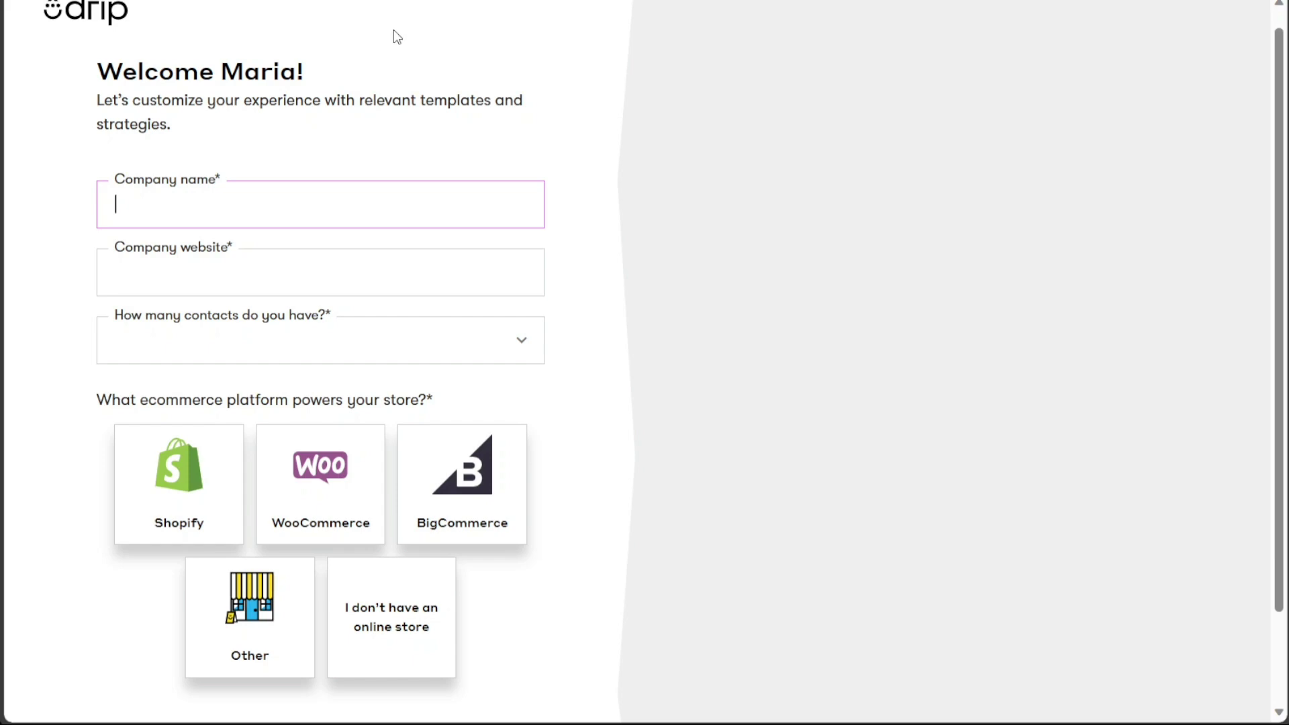
left_click(376, 47)
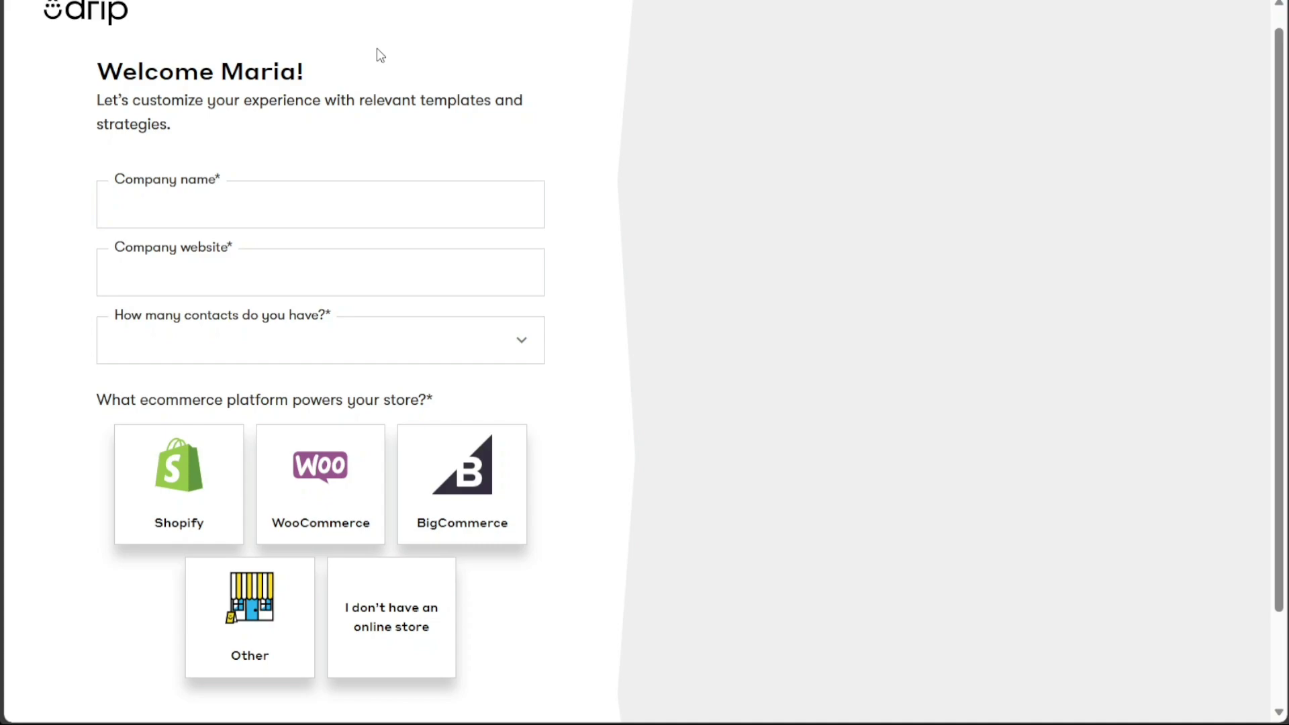
scroll(376, 47, "down", 2)
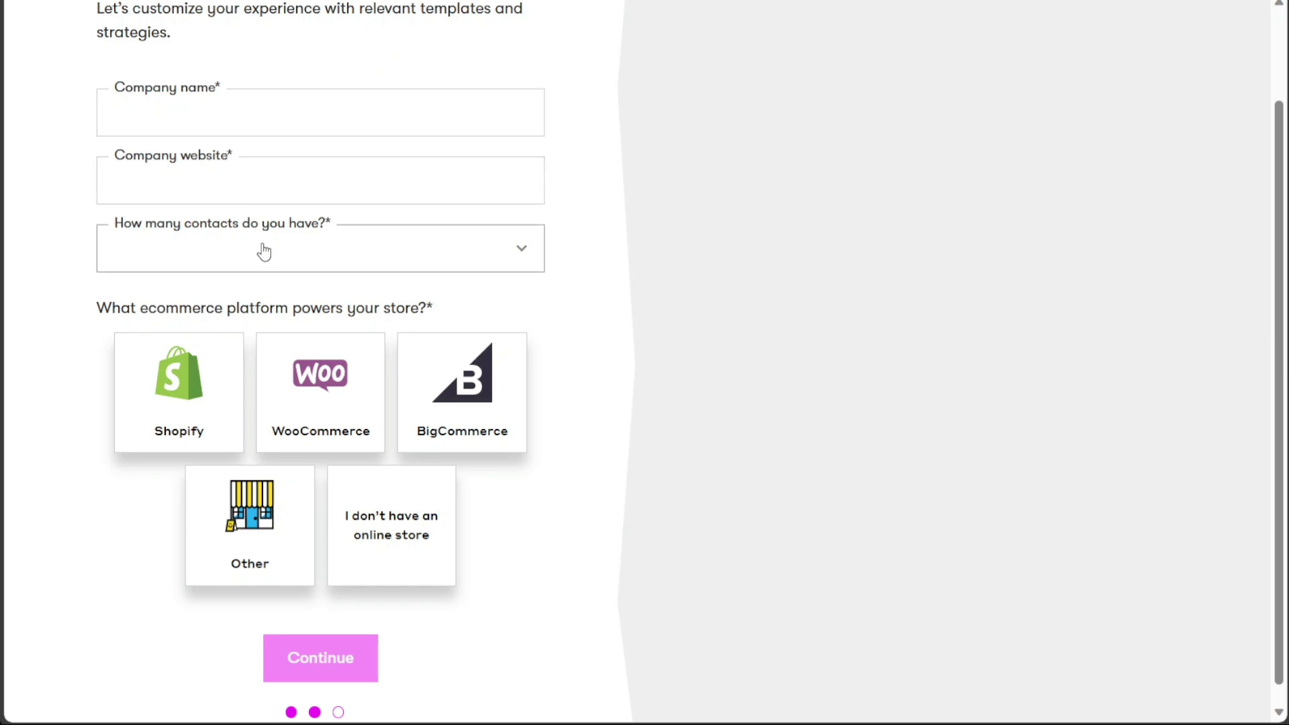
On the welcome form, leave the contact range unset and select Shopify as the ecommerce platform.
left_click(264, 248)
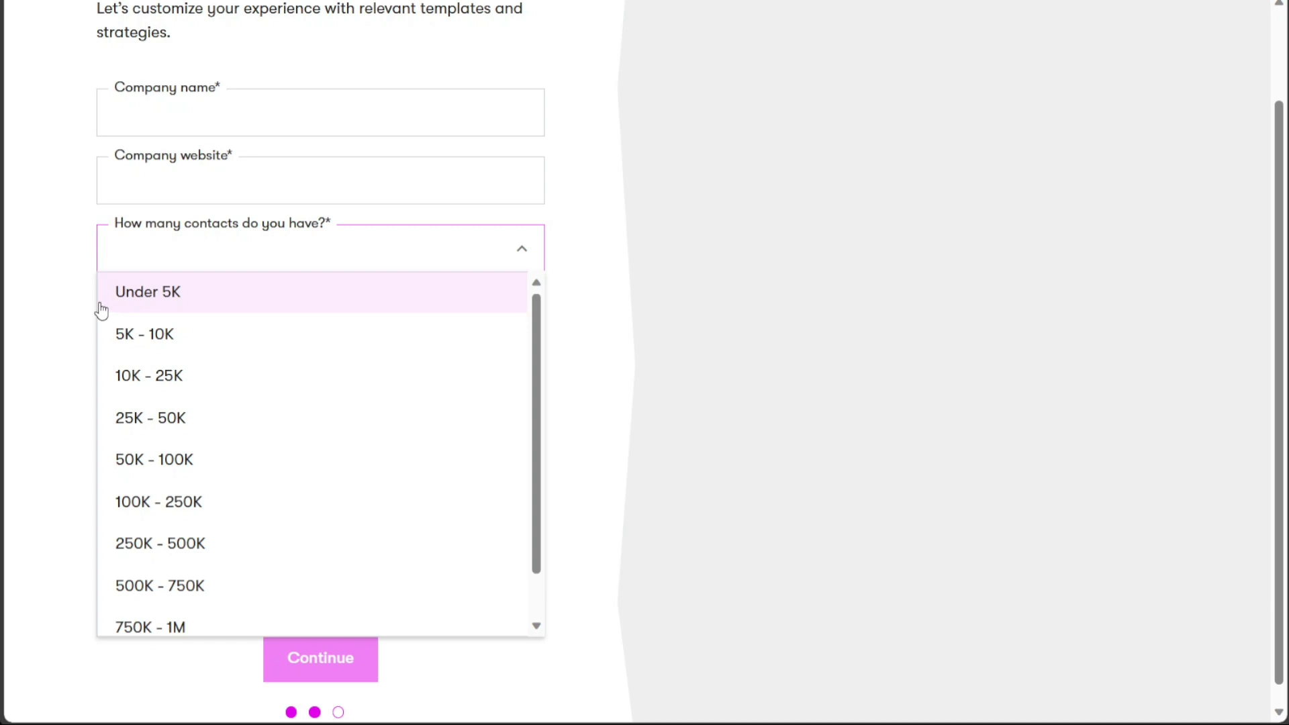
left_click(62, 311)
left_click(180, 373)
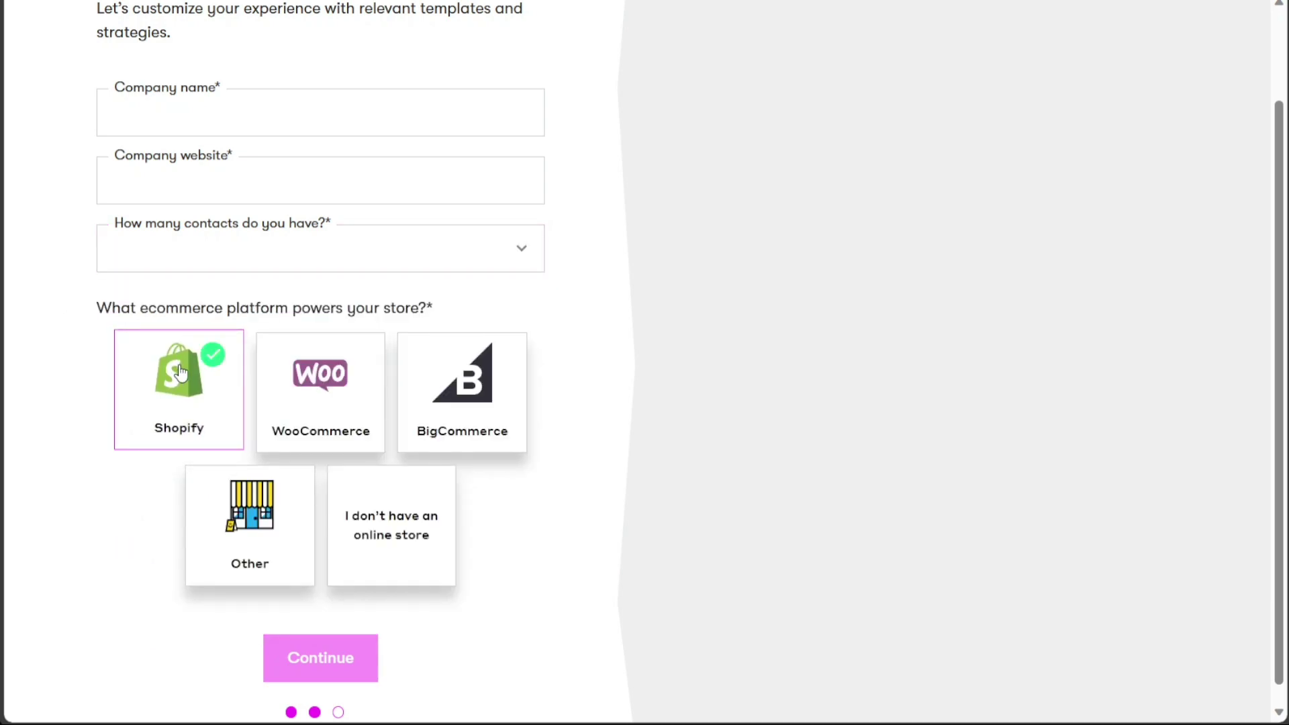
left_click(373, 474)
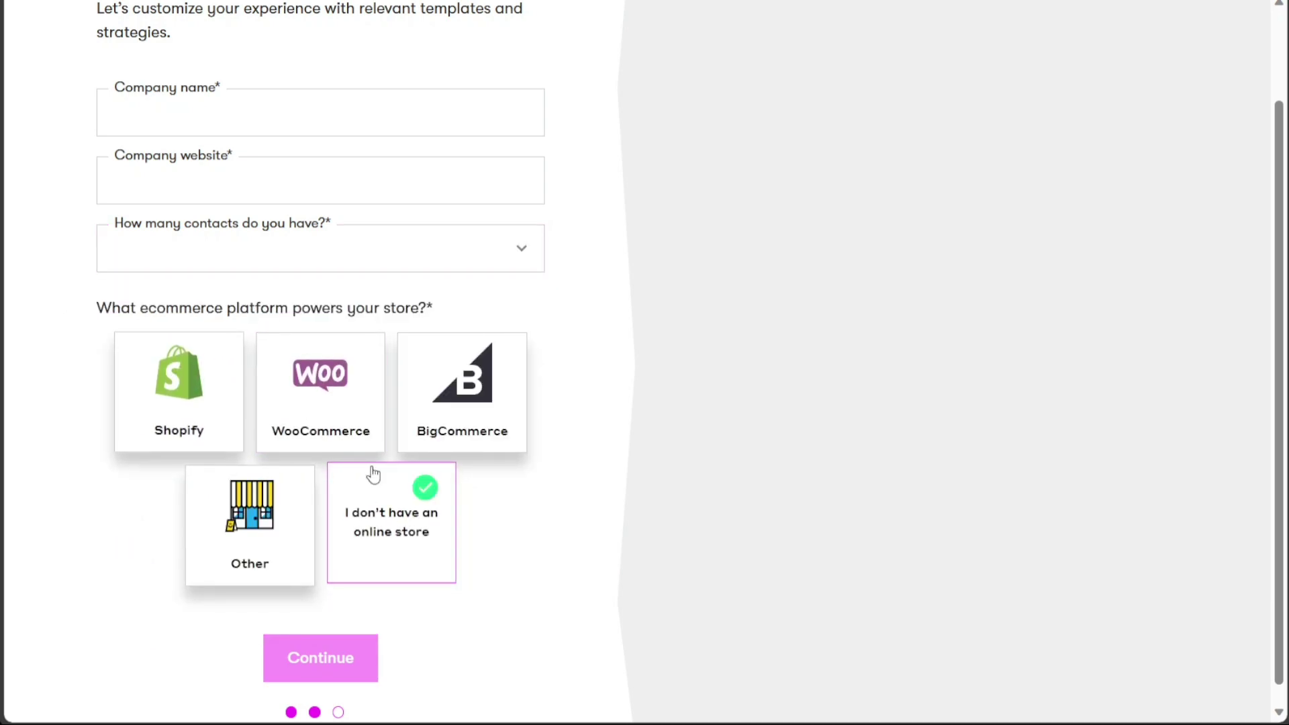
left_click(210, 400)
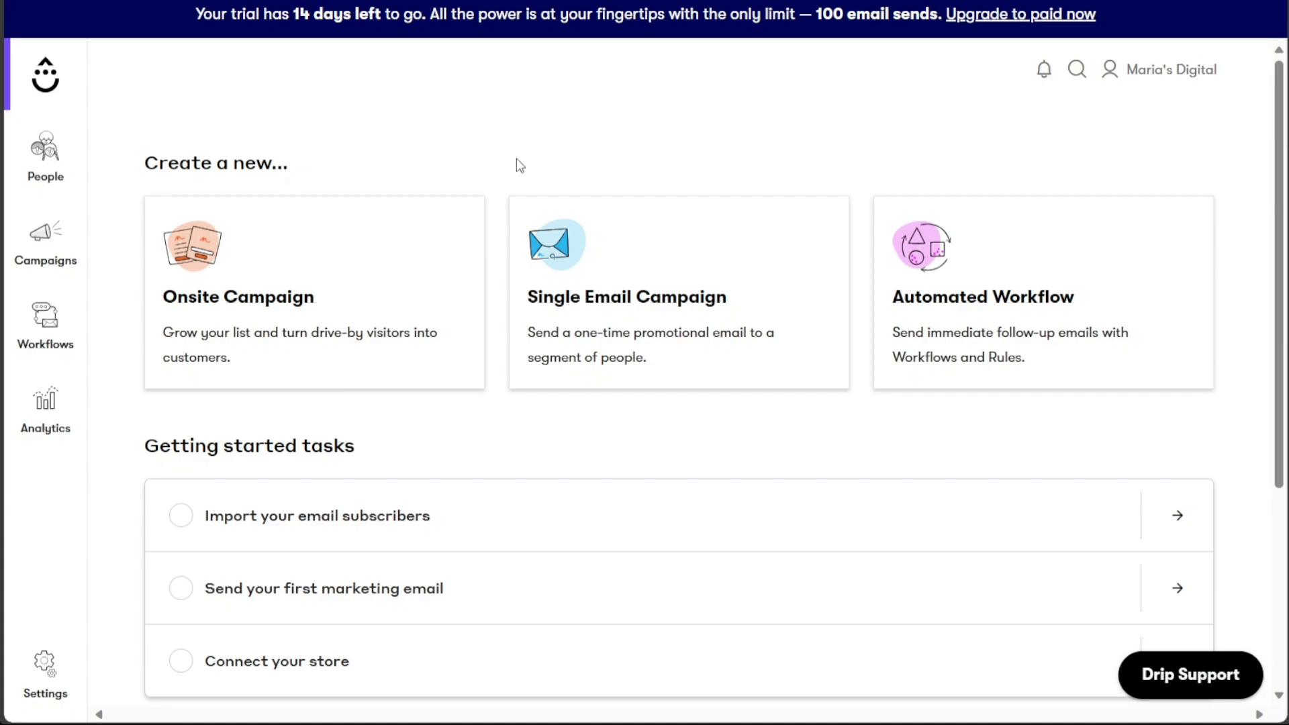
Open People > Dashboard from the sidebar to view contact and purchase statistics.
left_click_drag(1281, 185, 1273, 383)
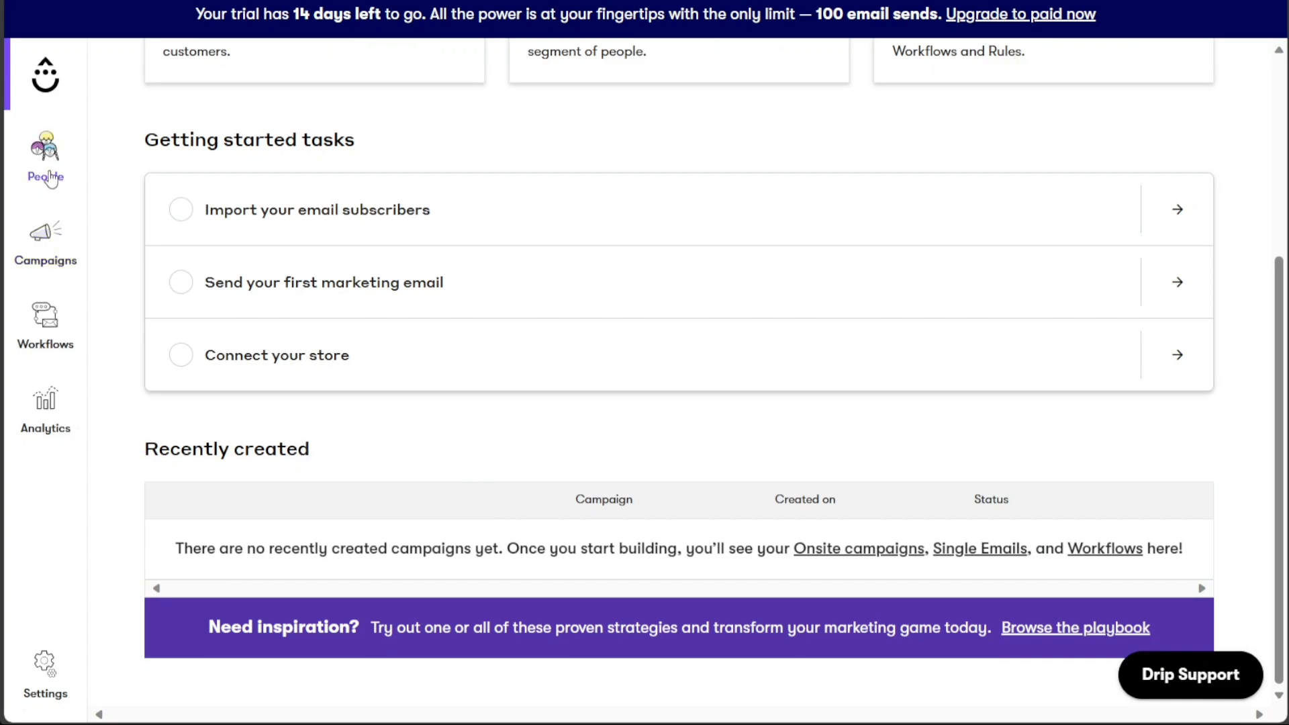
mouse_move(51, 180)
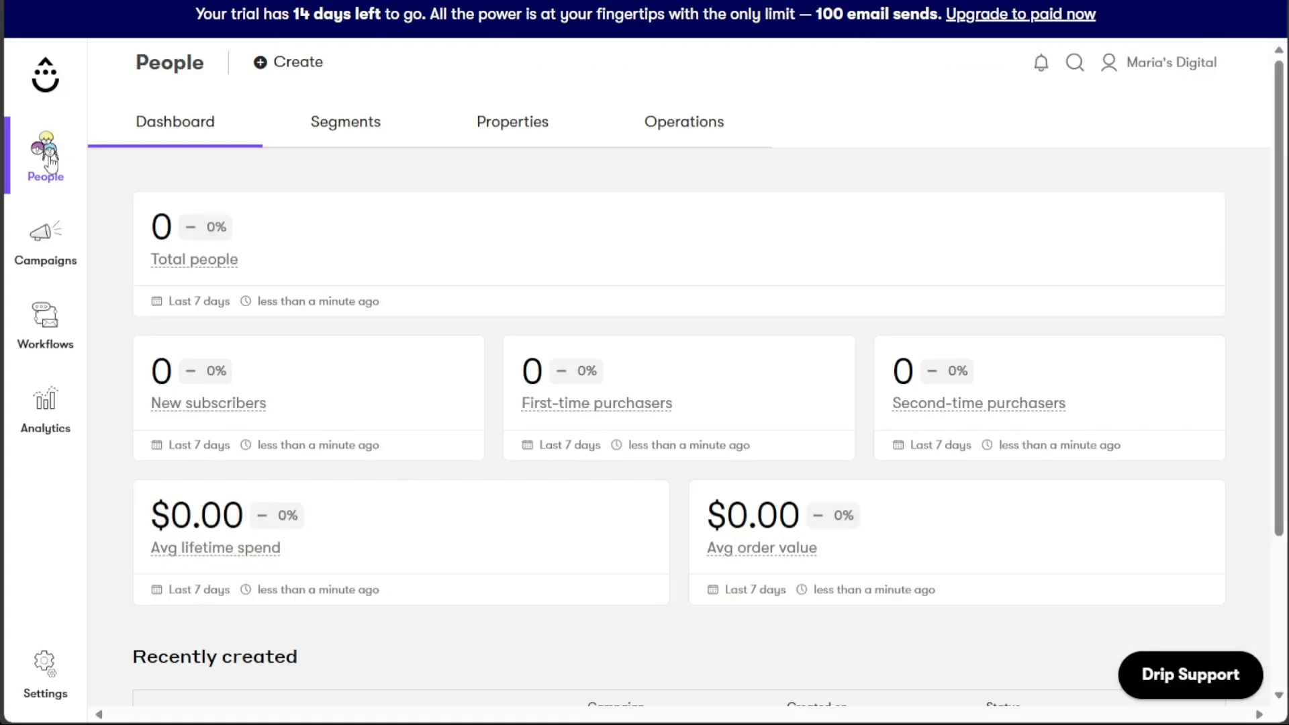
mouse_move(51, 161)
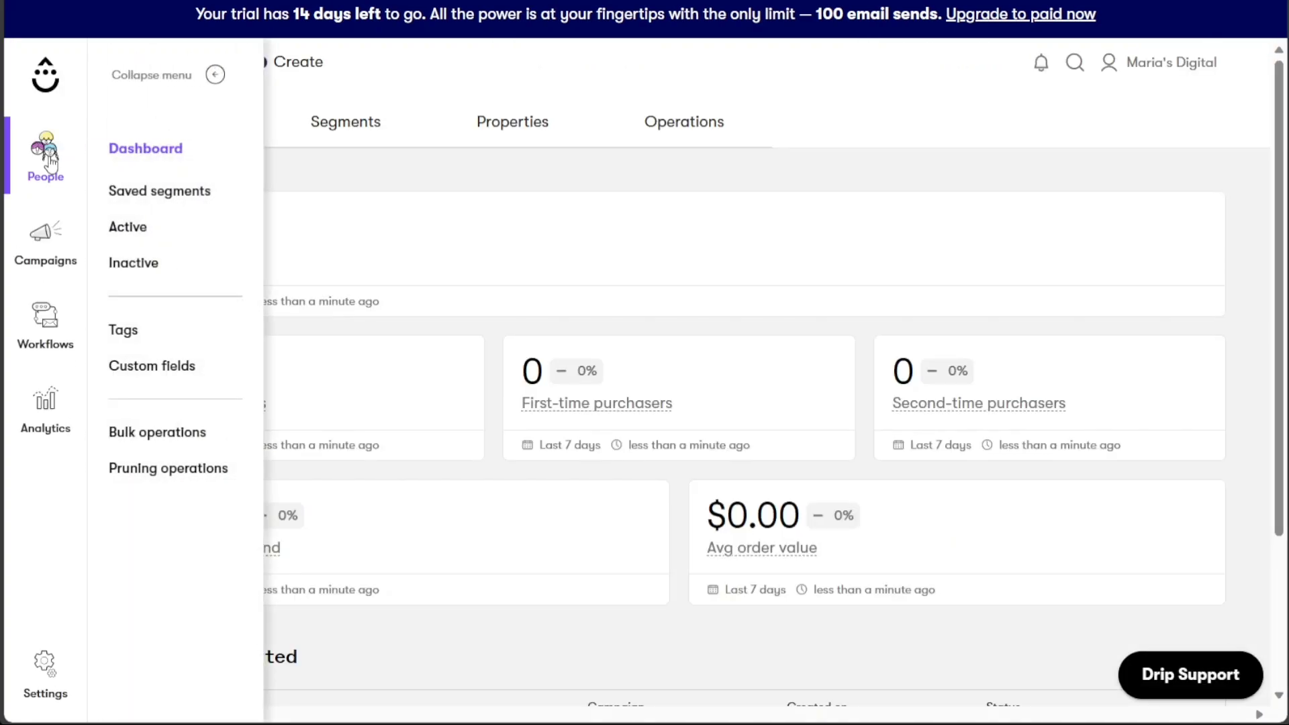
left_click(294, 182)
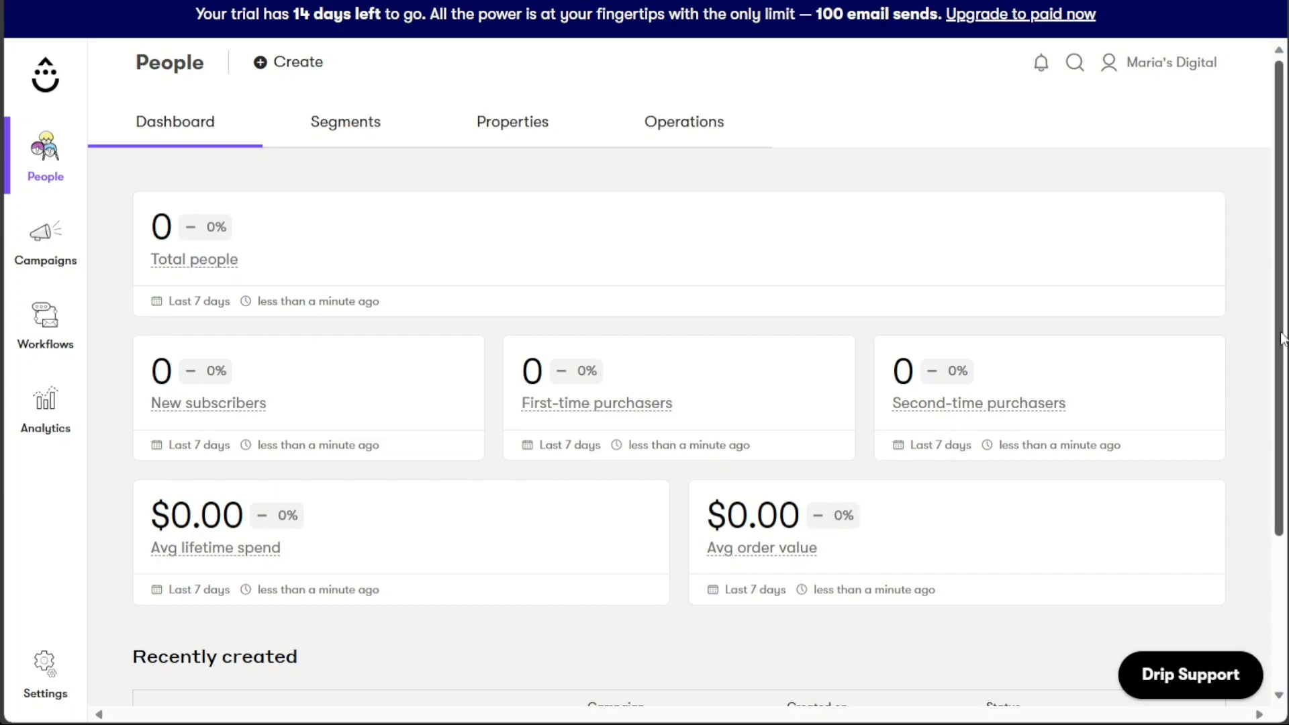
left_click_drag(1282, 339, 1257, 325)
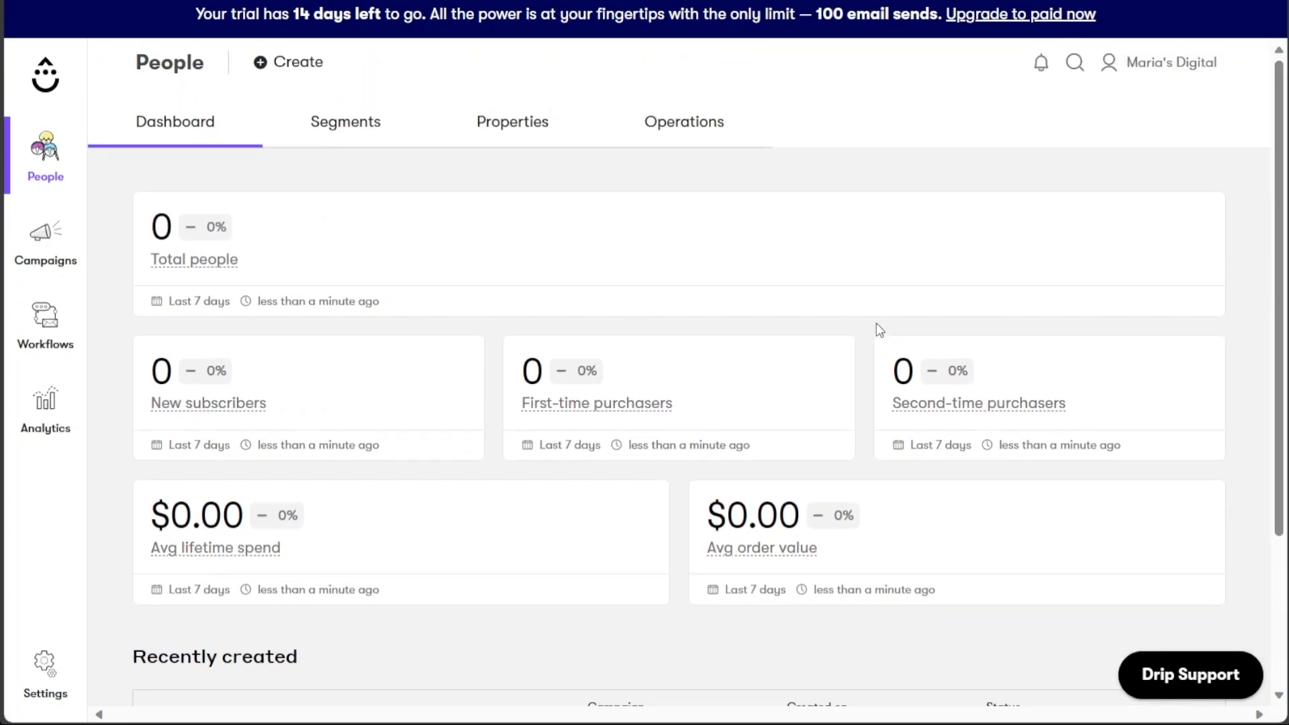
left_click(65, 171)
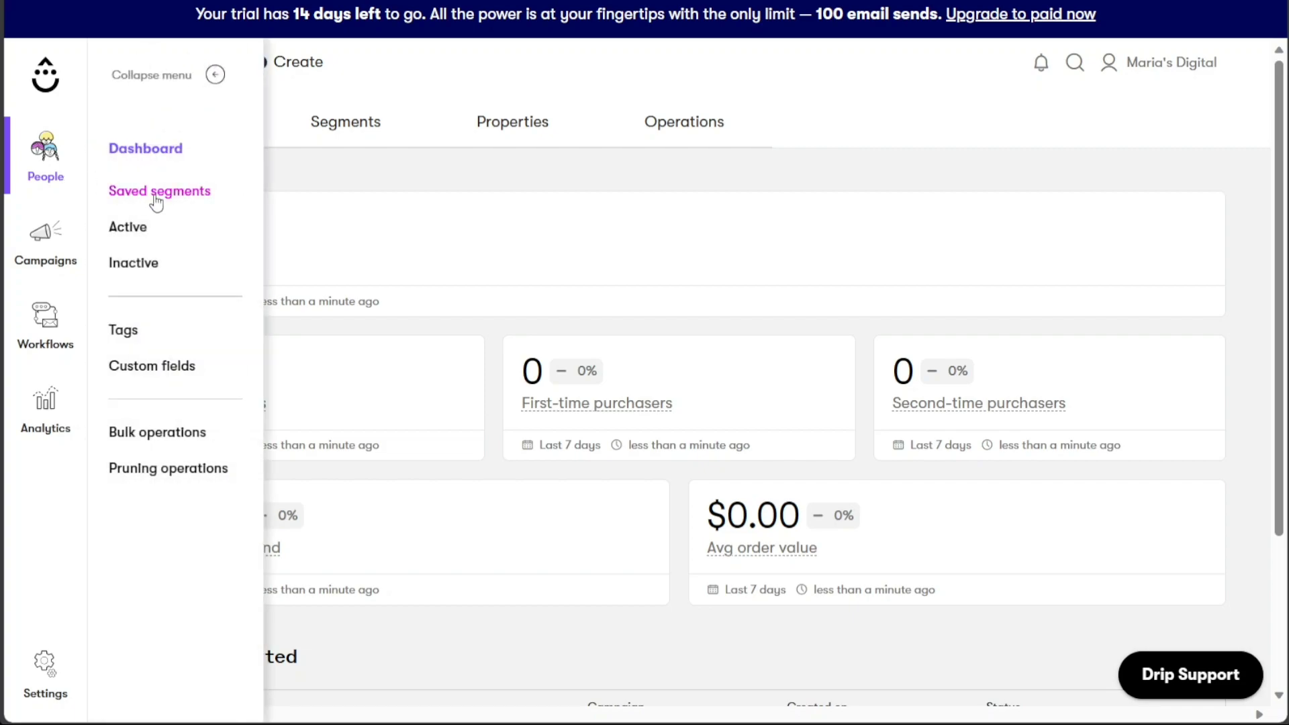
left_click(157, 194)
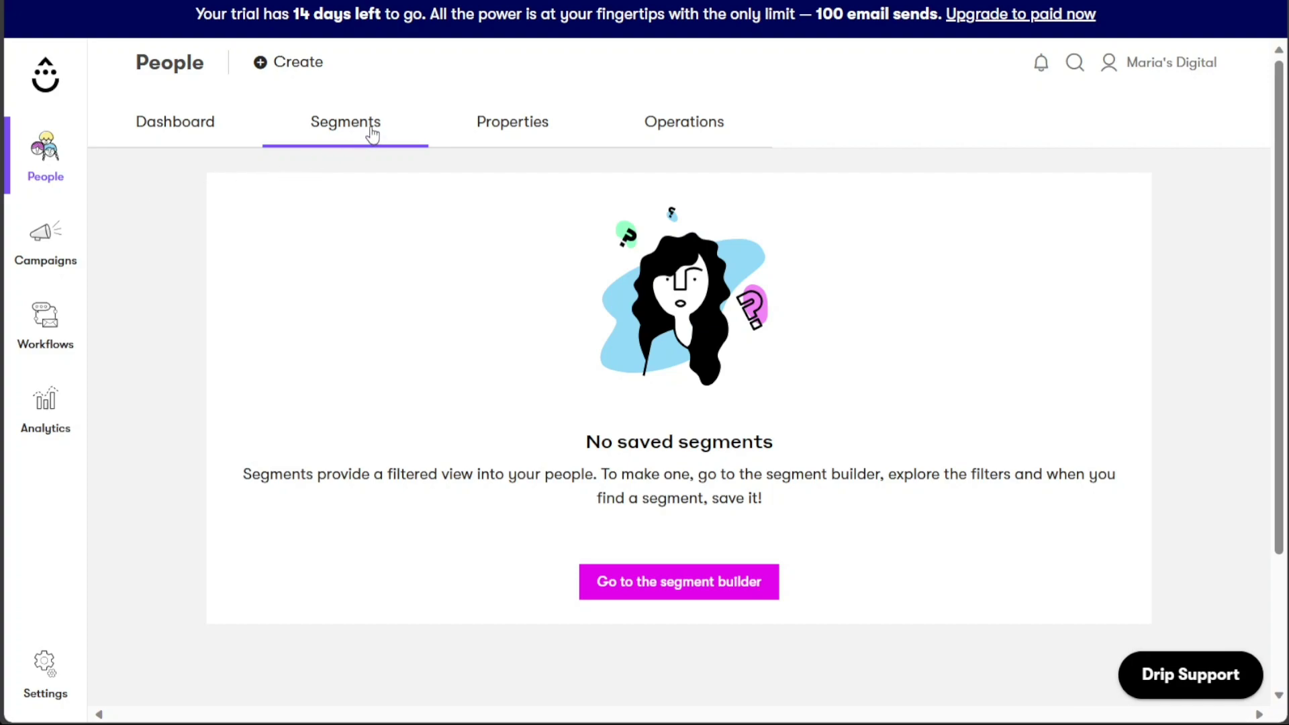
left_click(51, 161)
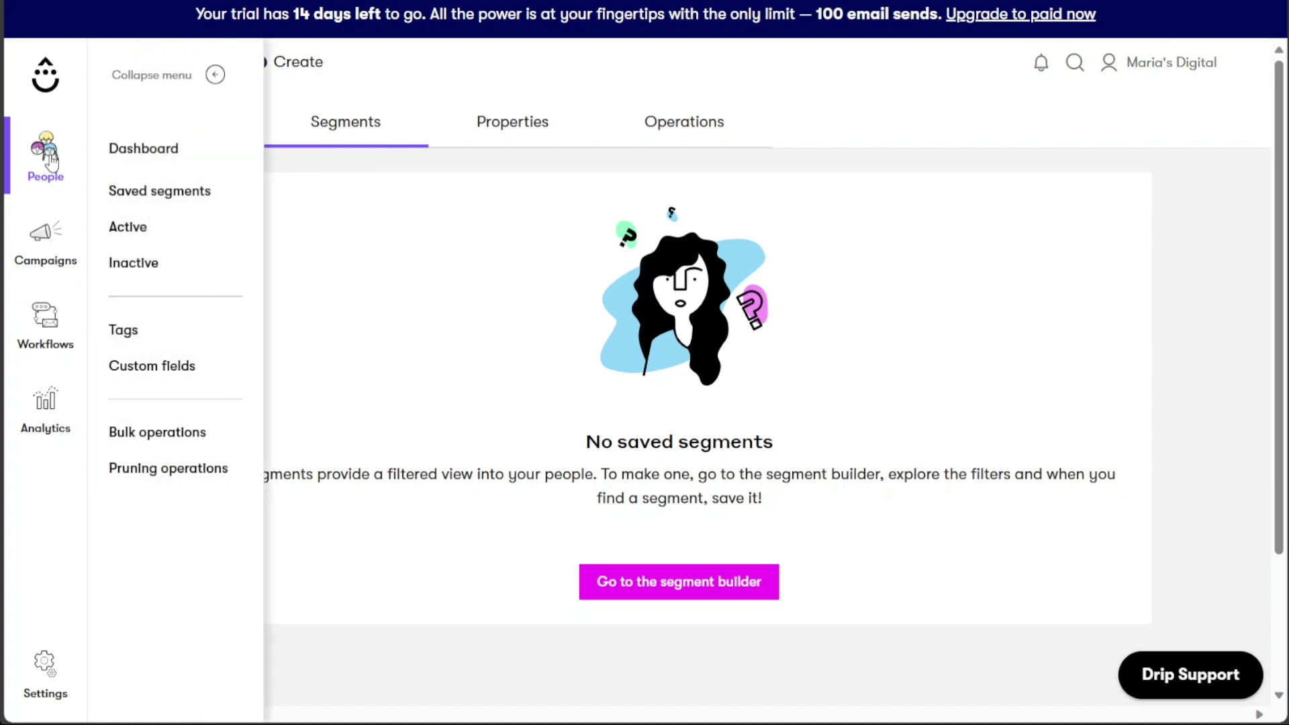
left_click(128, 231)
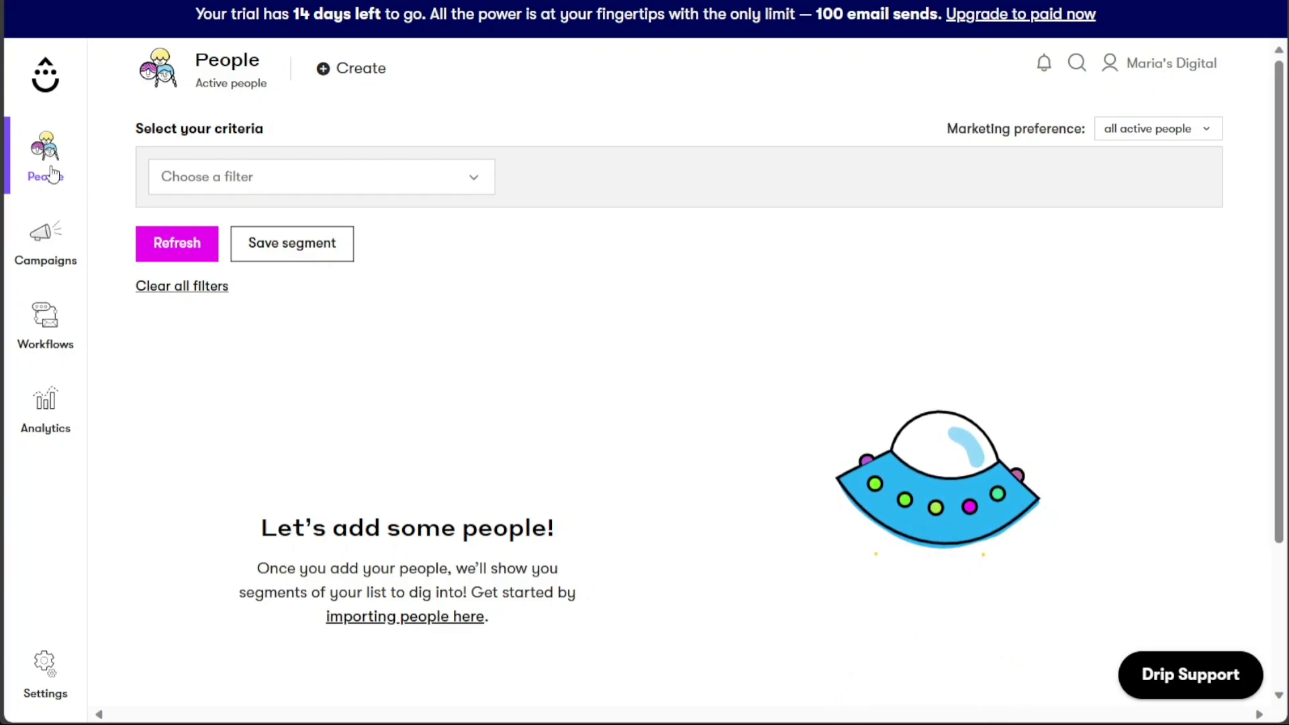
mouse_move(44, 168)
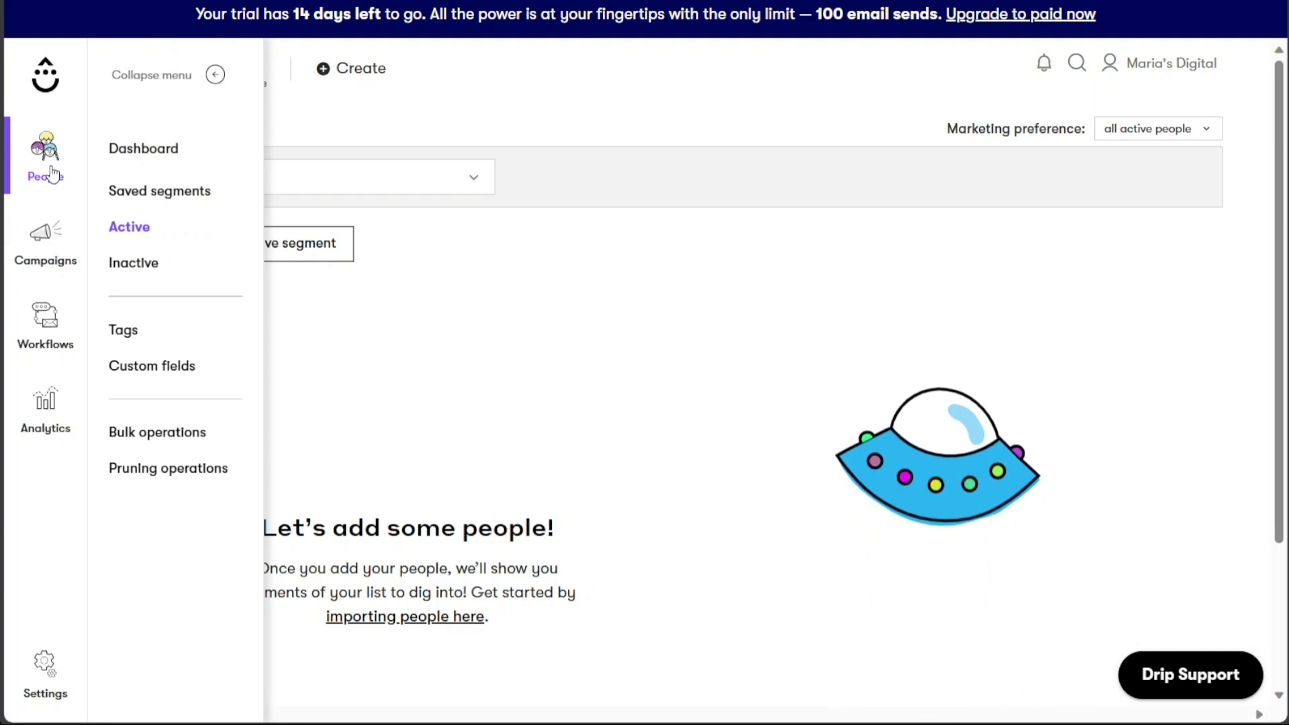
left_click(139, 332)
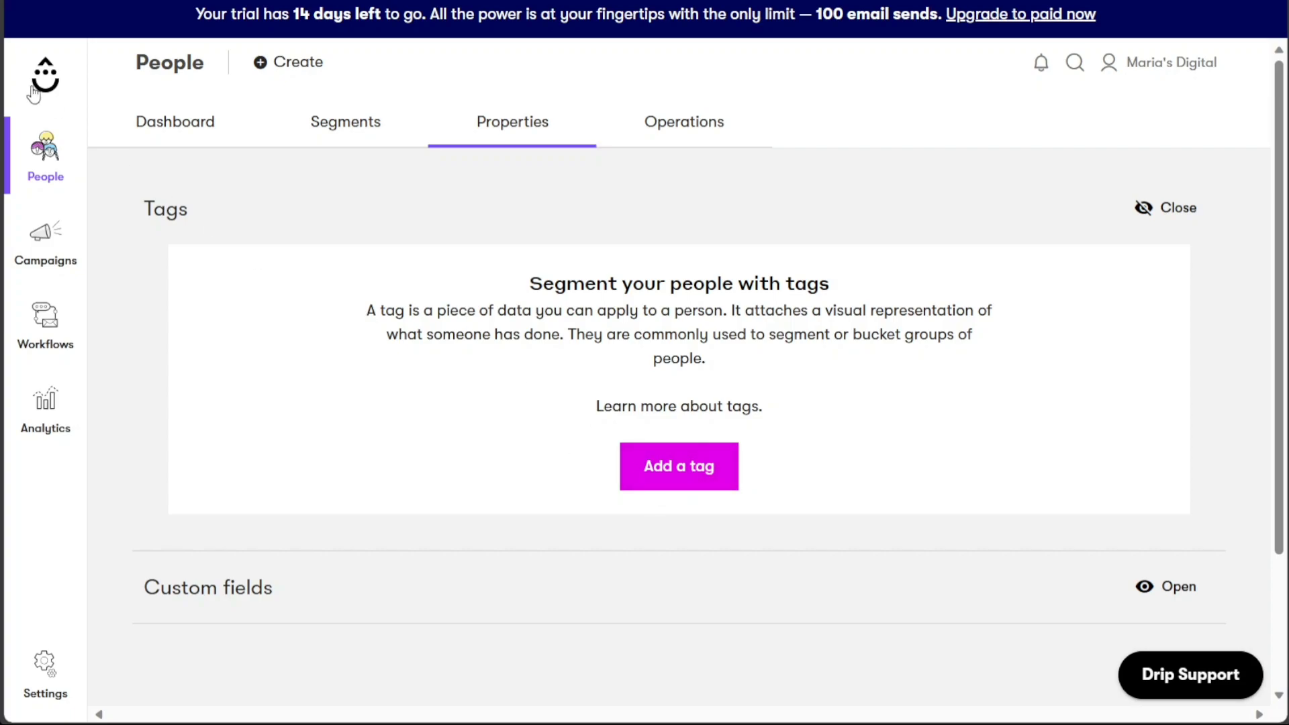
left_click(47, 138)
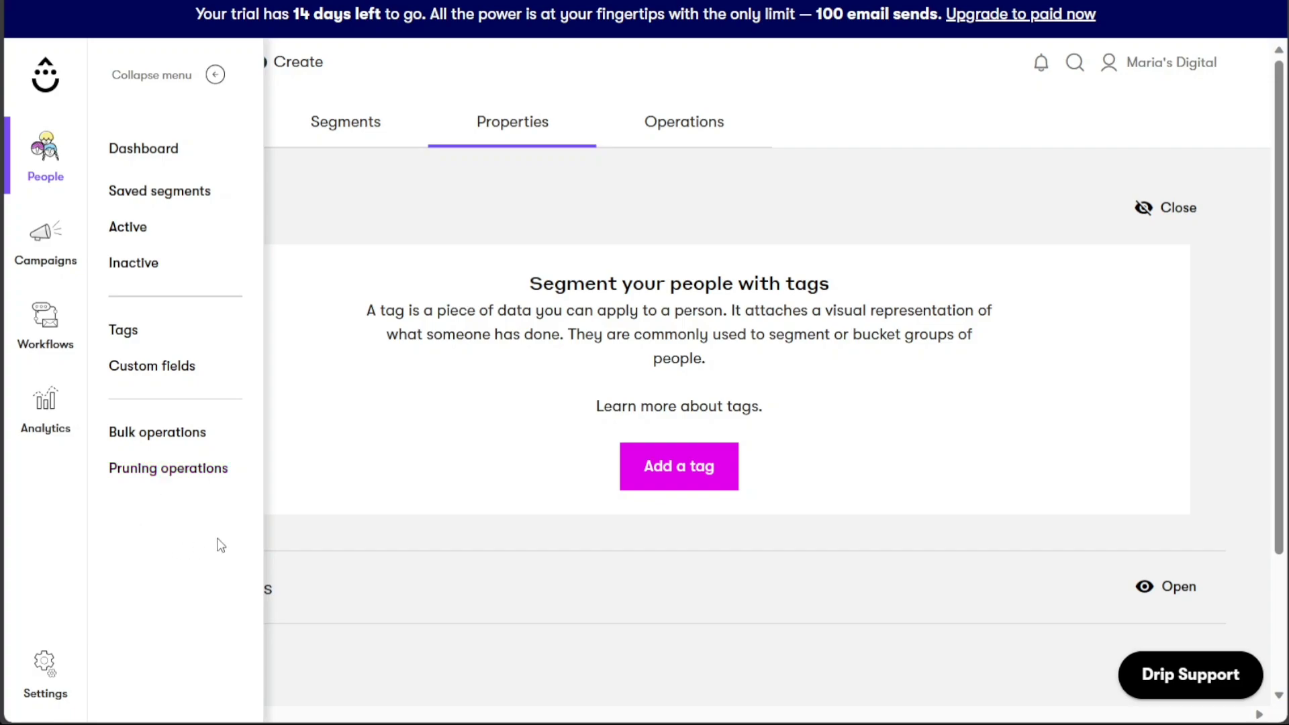
left_click_drag(180, 150, 150, 152)
left_click(151, 153)
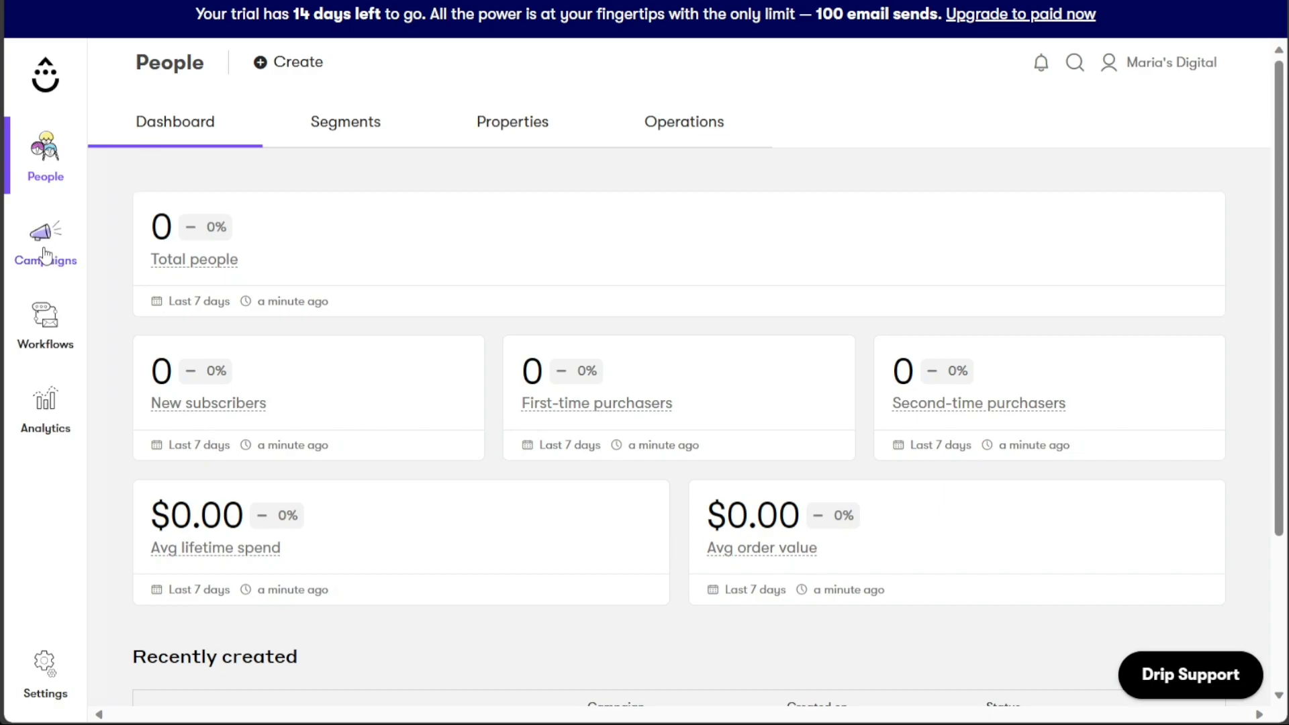
Visit the Onsite campaigns page, then go to Workflows from the sidebar flyout.
mouse_move(46, 255)
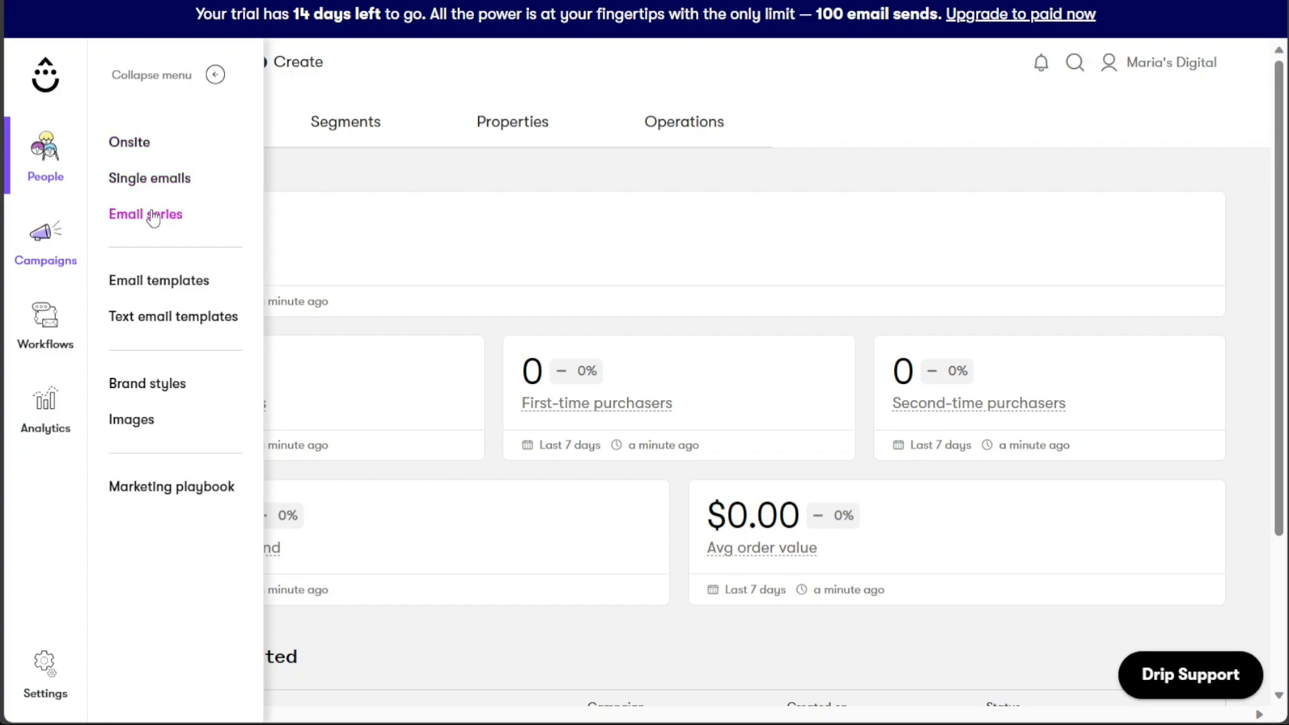
left_click(128, 142)
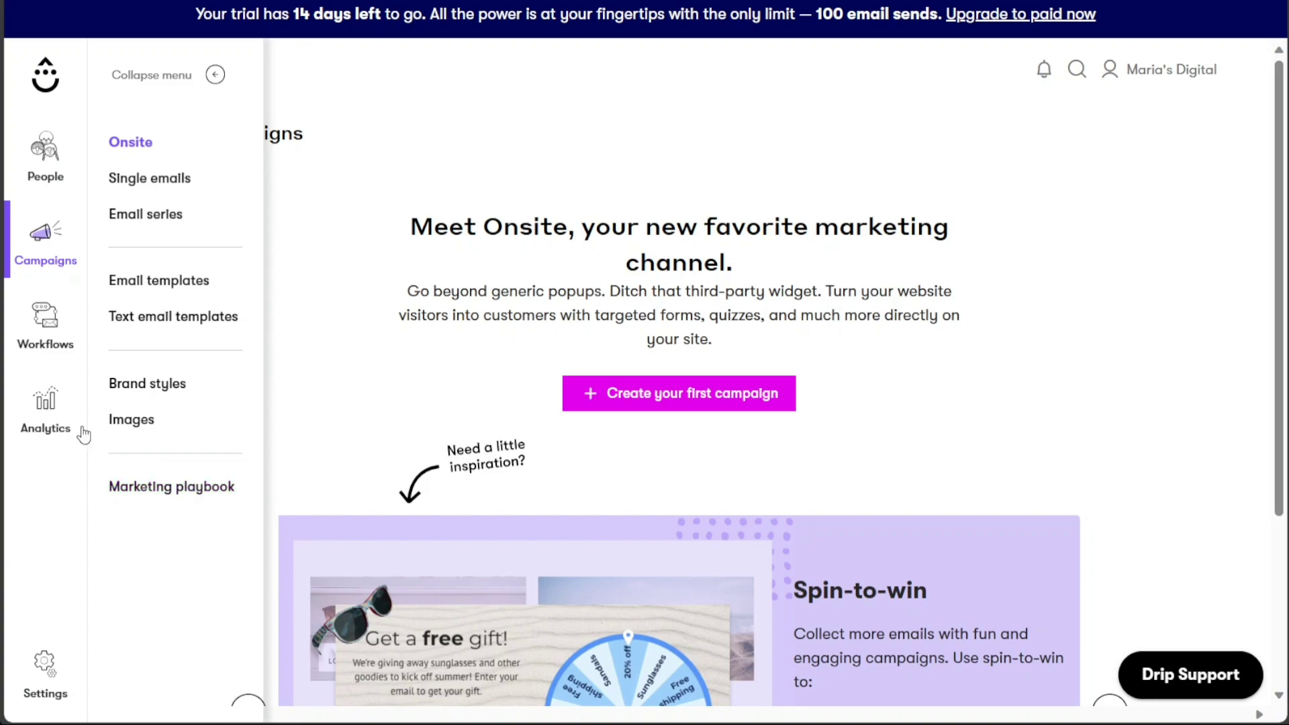
mouse_move(46, 347)
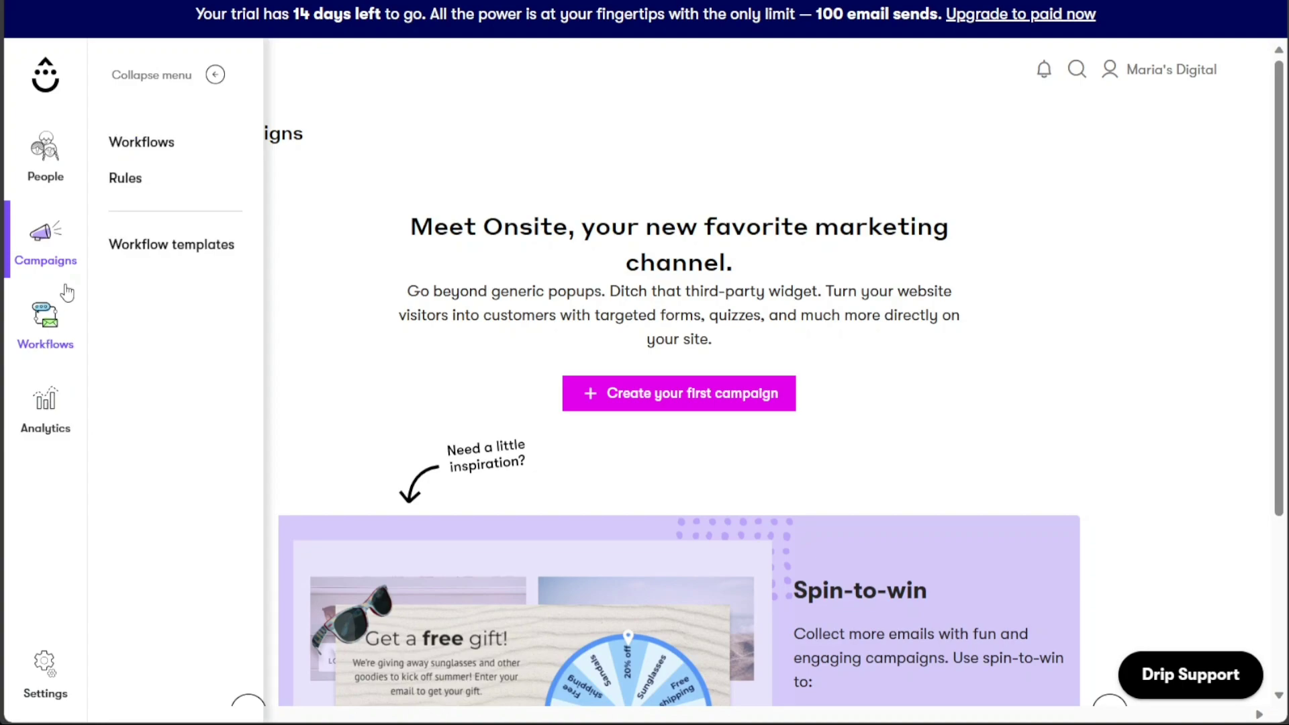
left_click(156, 153)
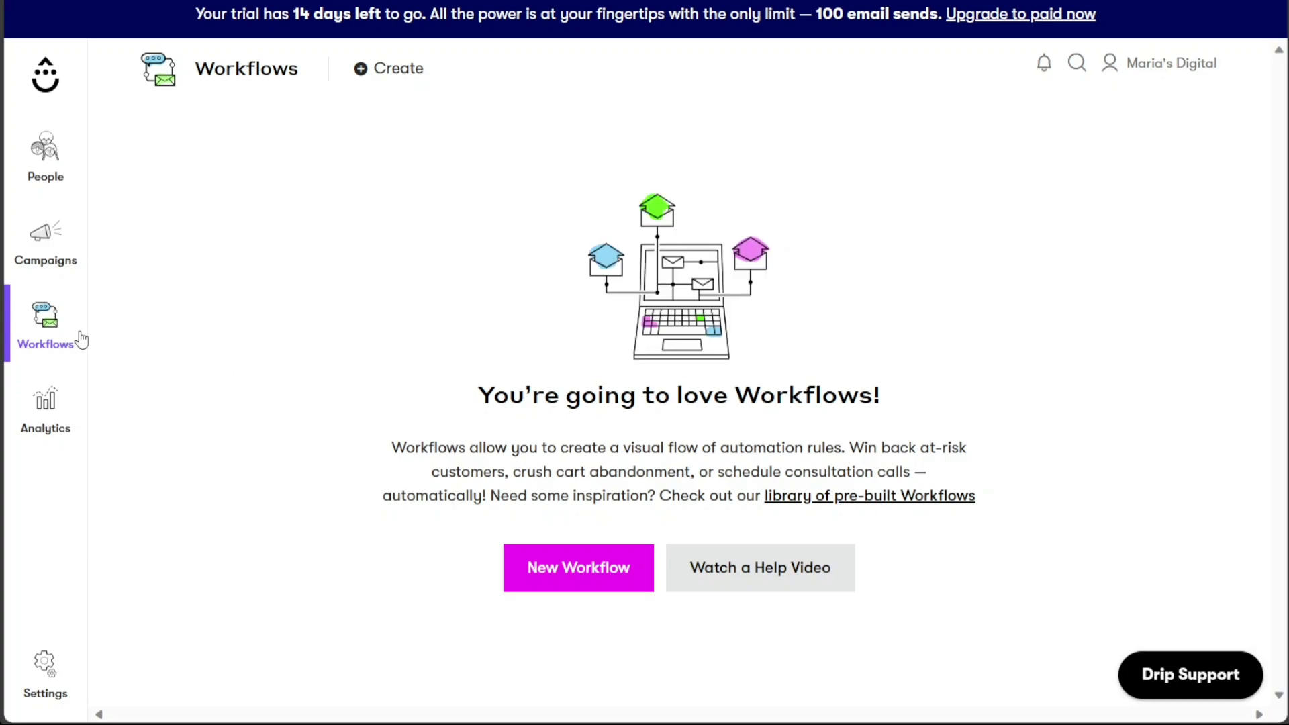
Browse the Workflows and Analytics flyouts, then bring up the Settings options menu.
left_click(57, 330)
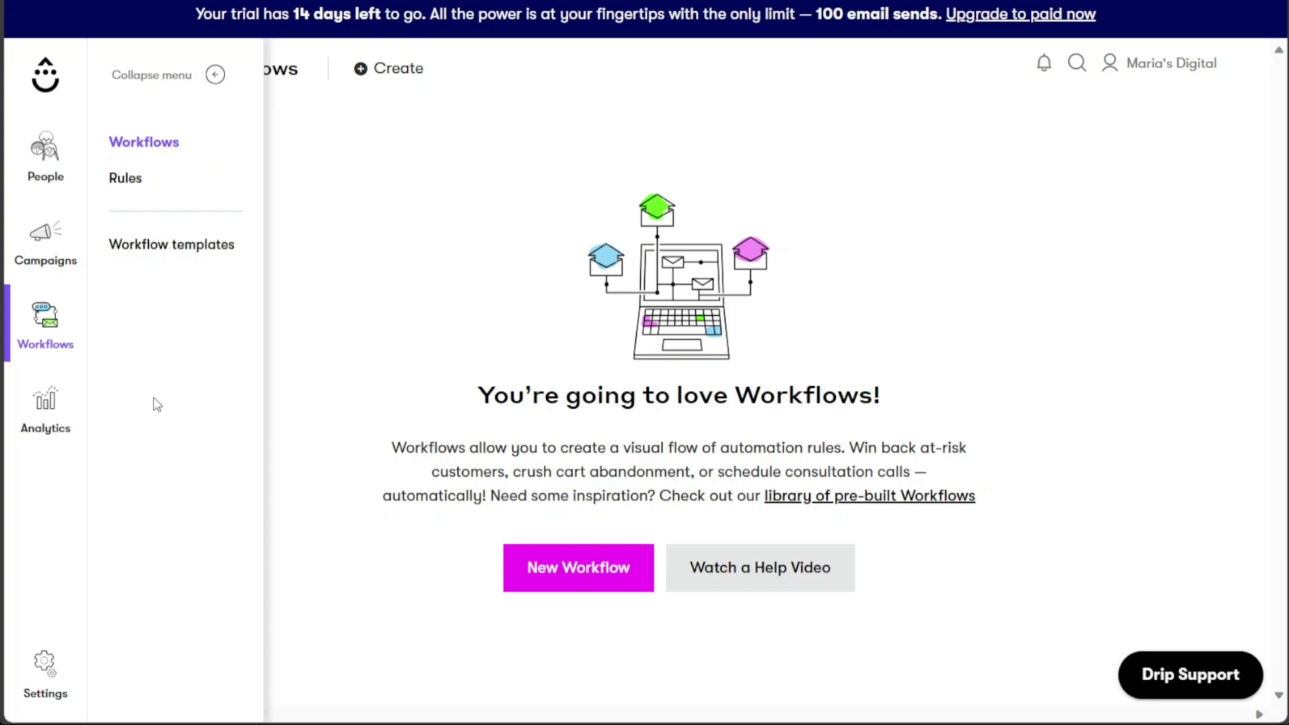
left_click(58, 406)
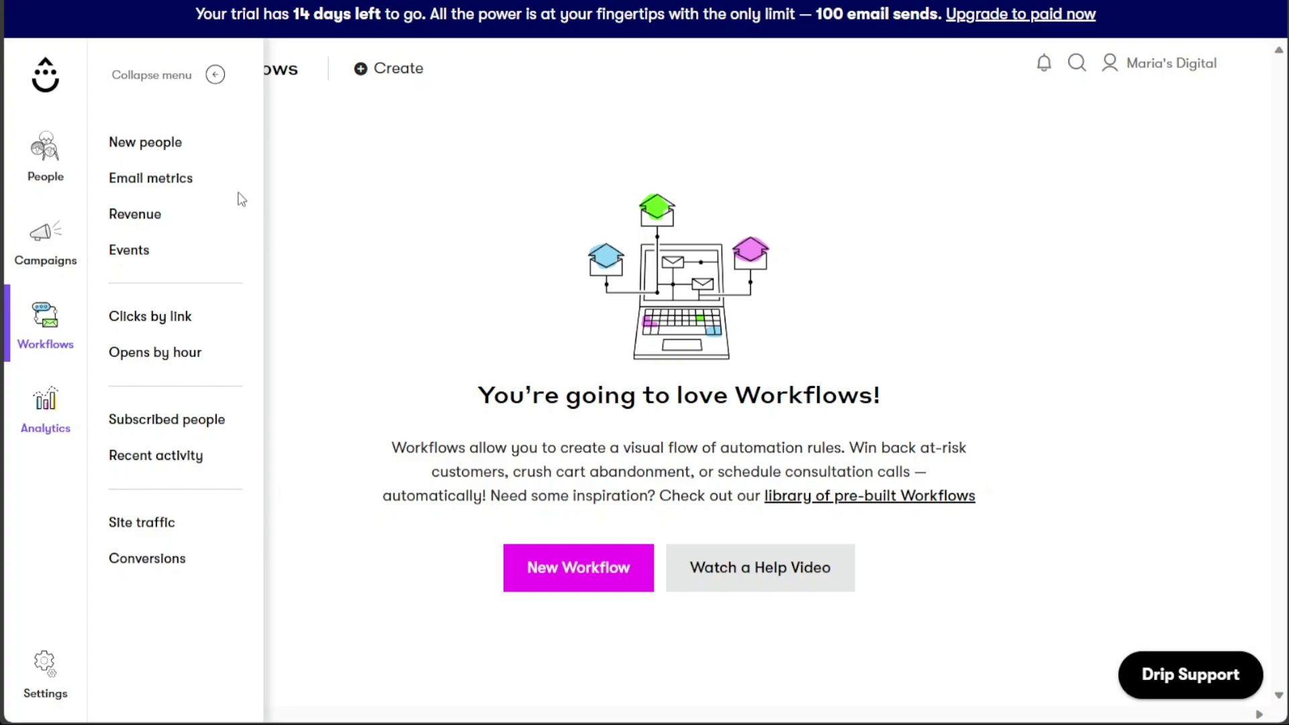
left_click(216, 75)
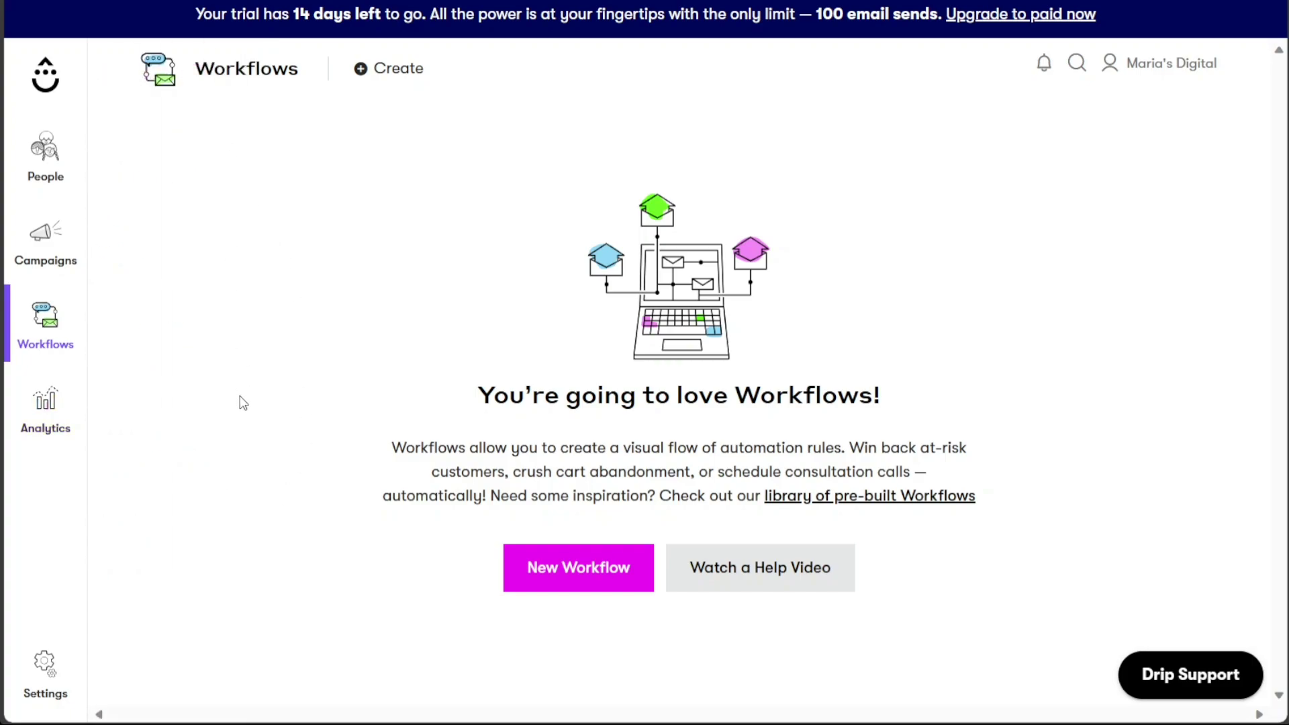
left_click(32, 673)
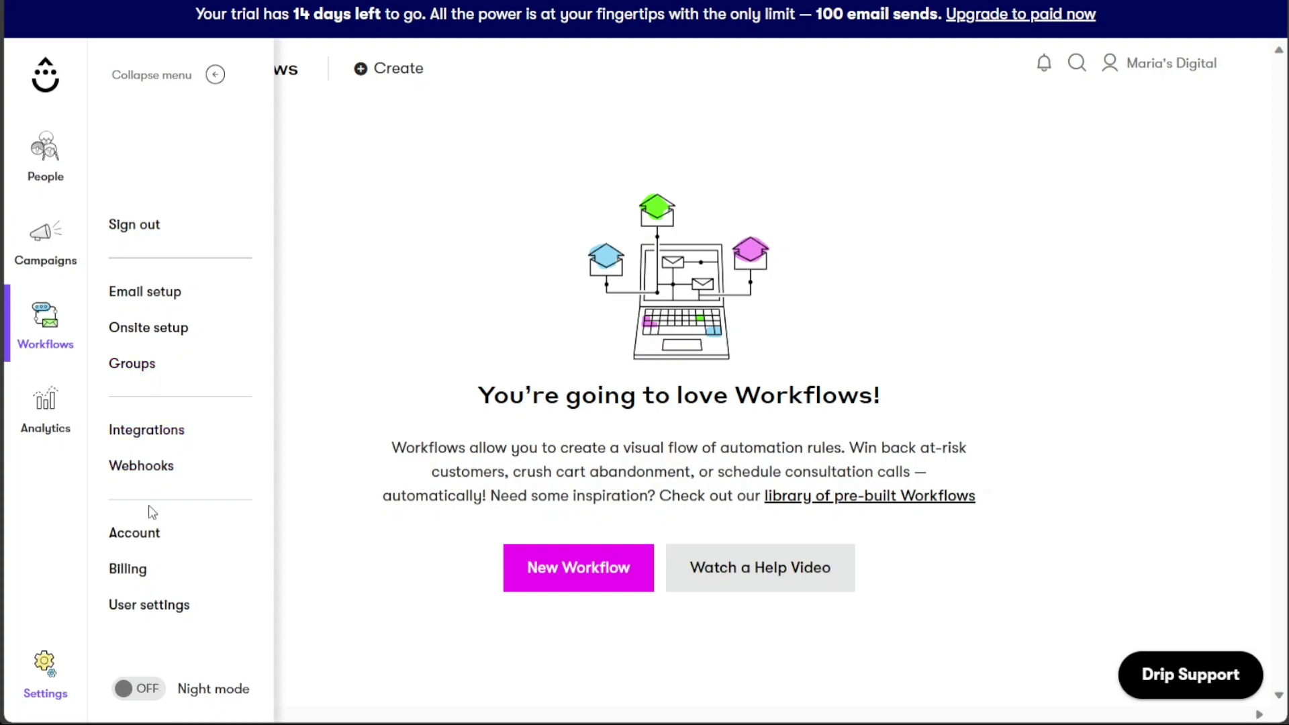
Open the Integrations settings page and turn Night mode on.
left_click(143, 440)
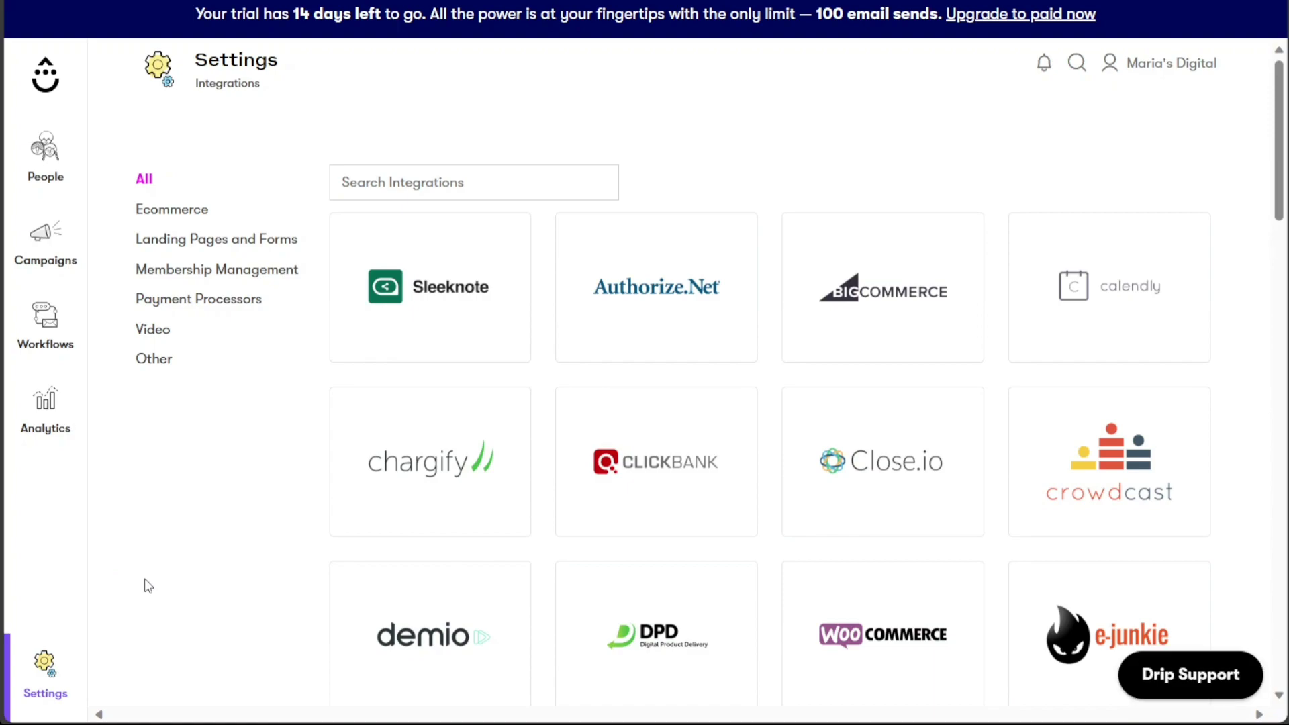
left_click(47, 672)
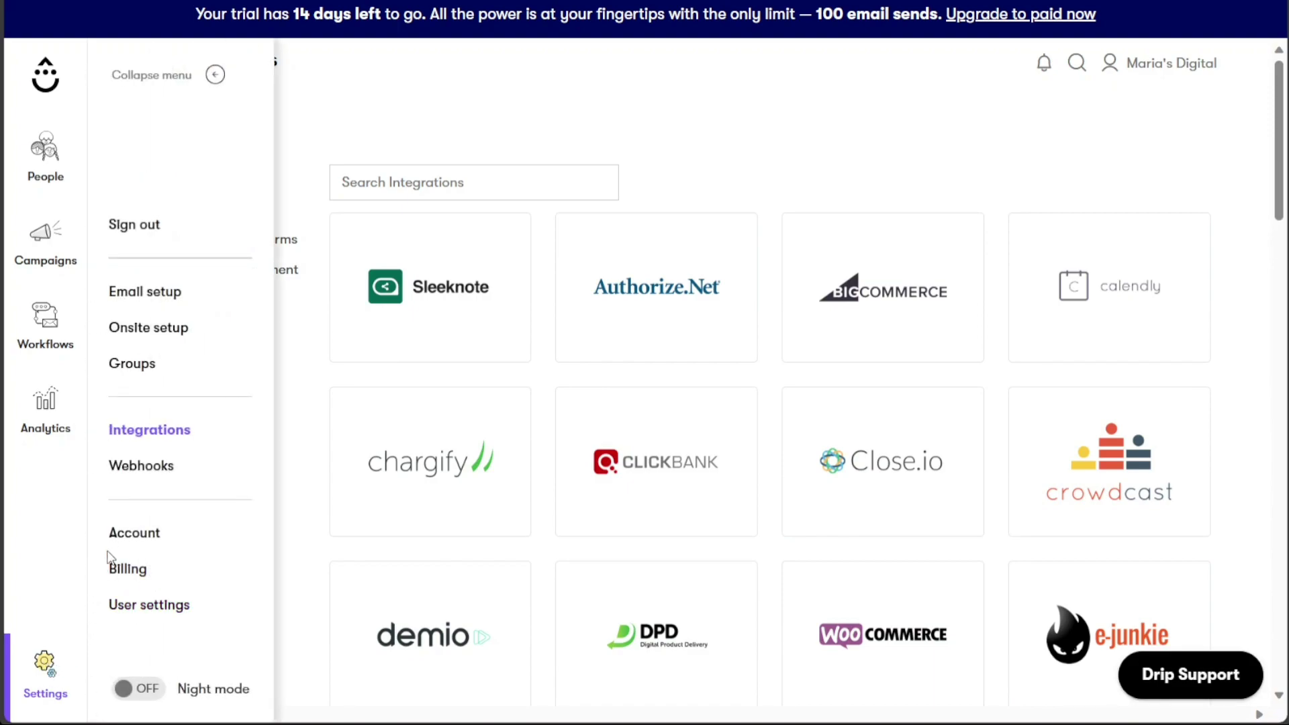
left_click(154, 697)
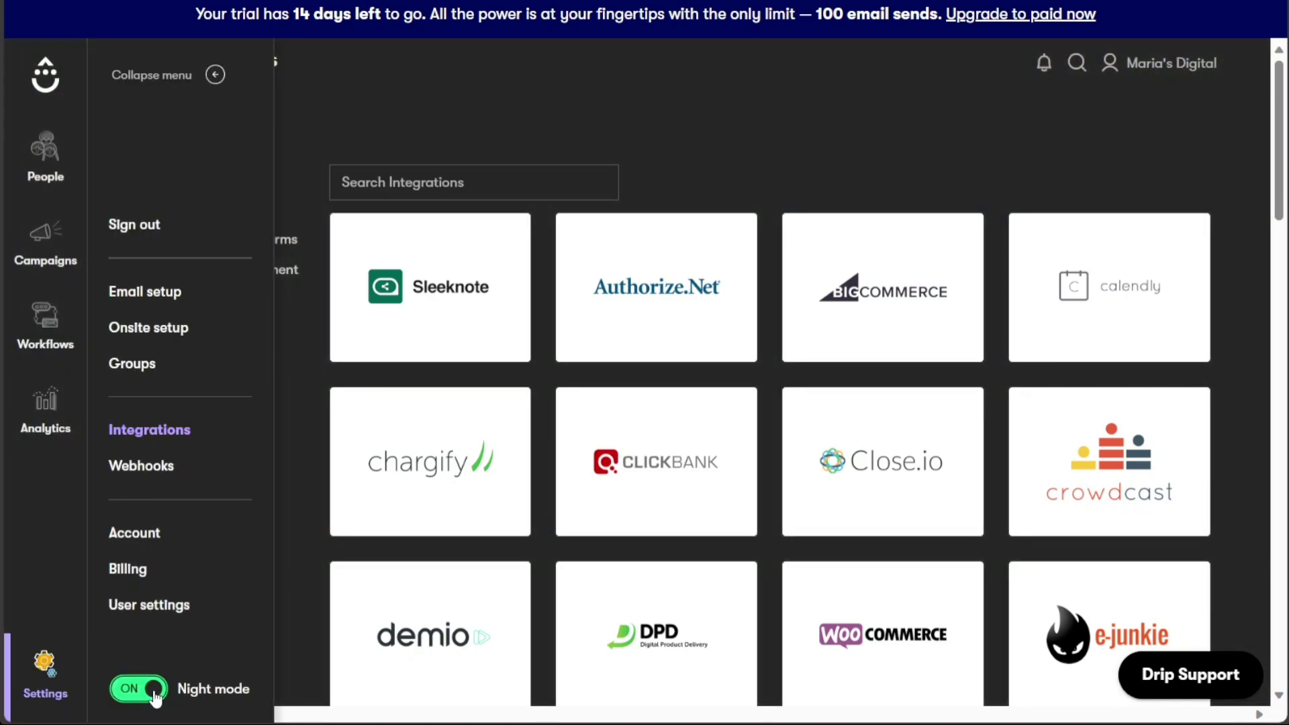
Open the People dashboard, turn Night mode back off, and return to the home page.
left_click(45, 151)
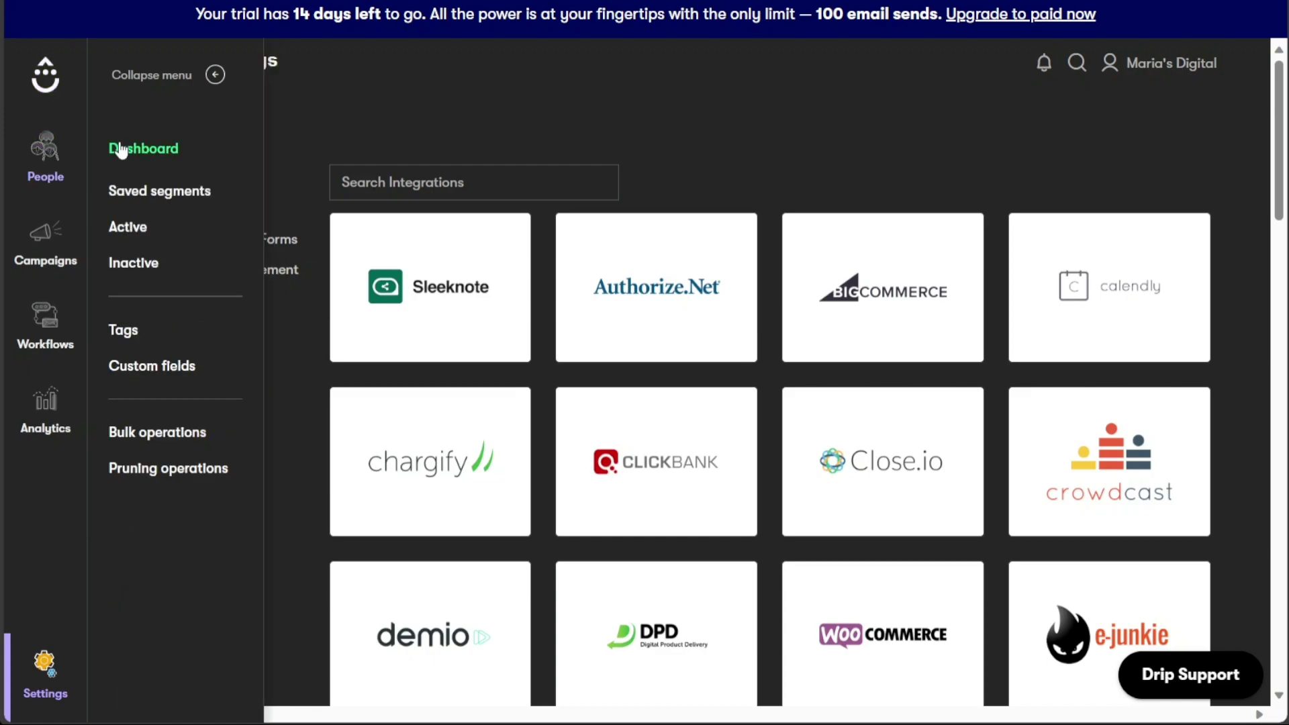
left_click(171, 473)
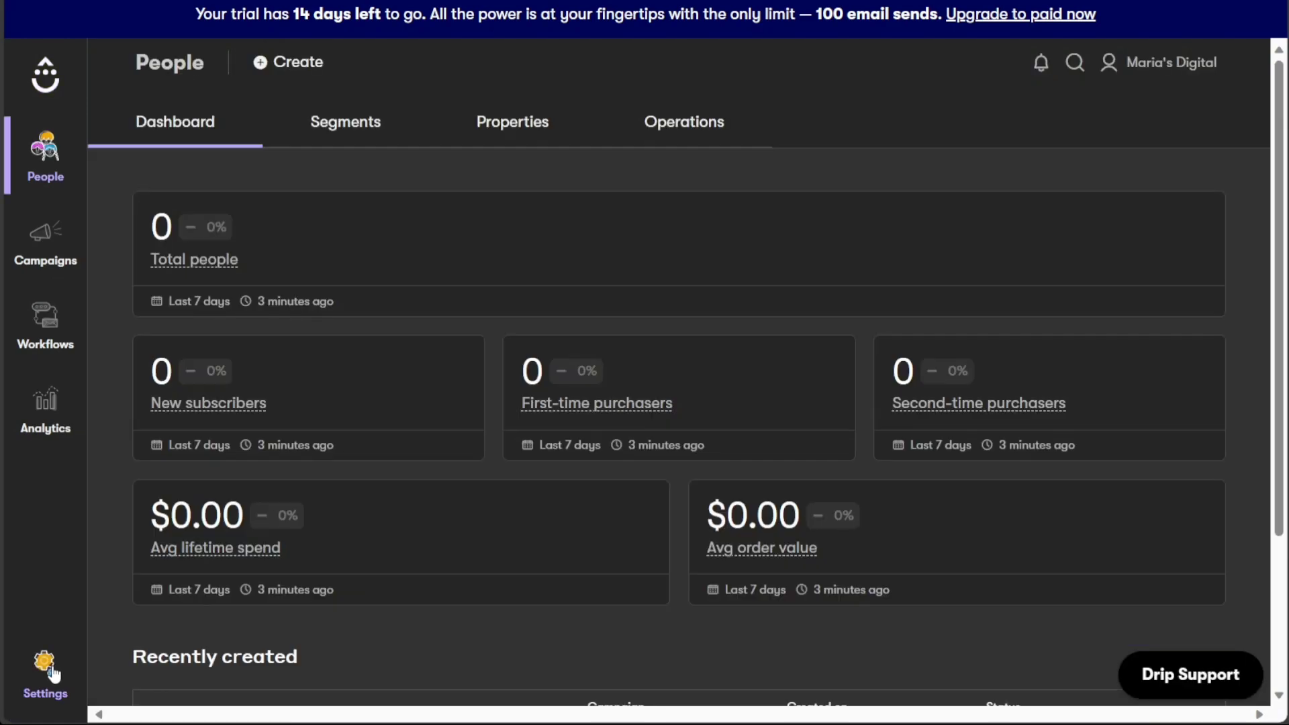
left_click(45, 665)
left_click(138, 689)
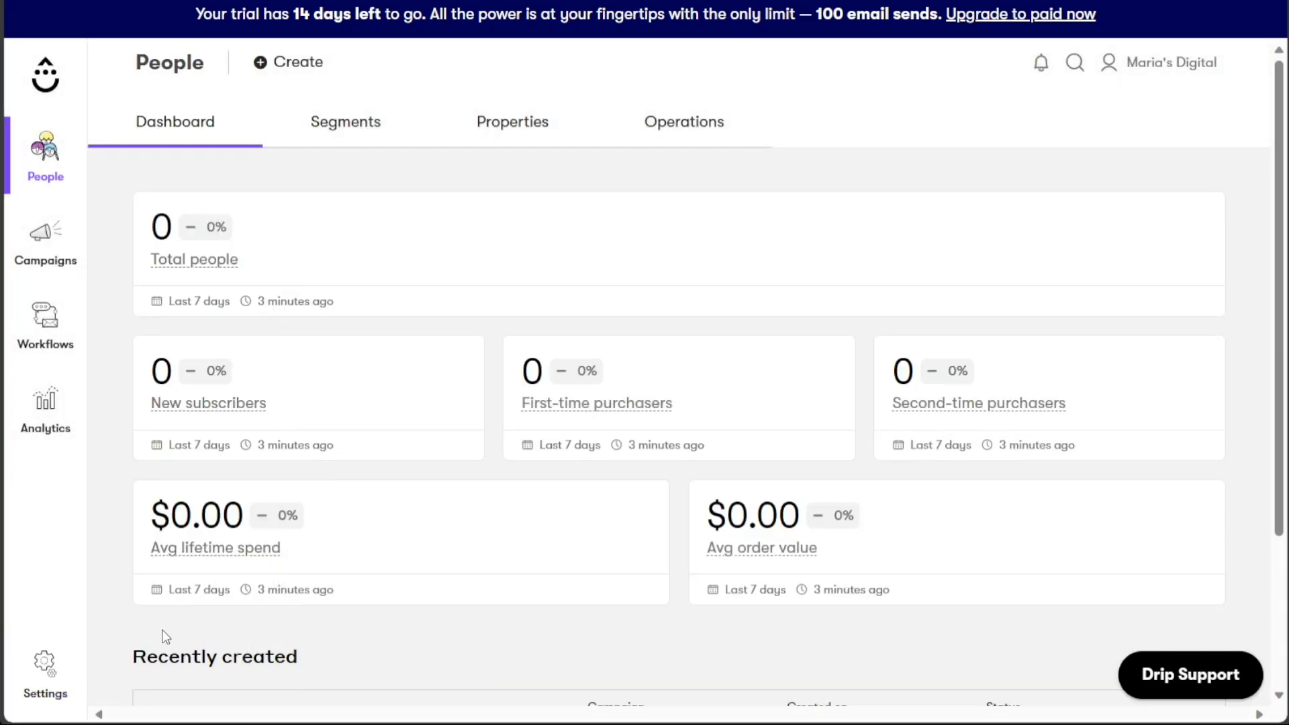
left_click(47, 79)
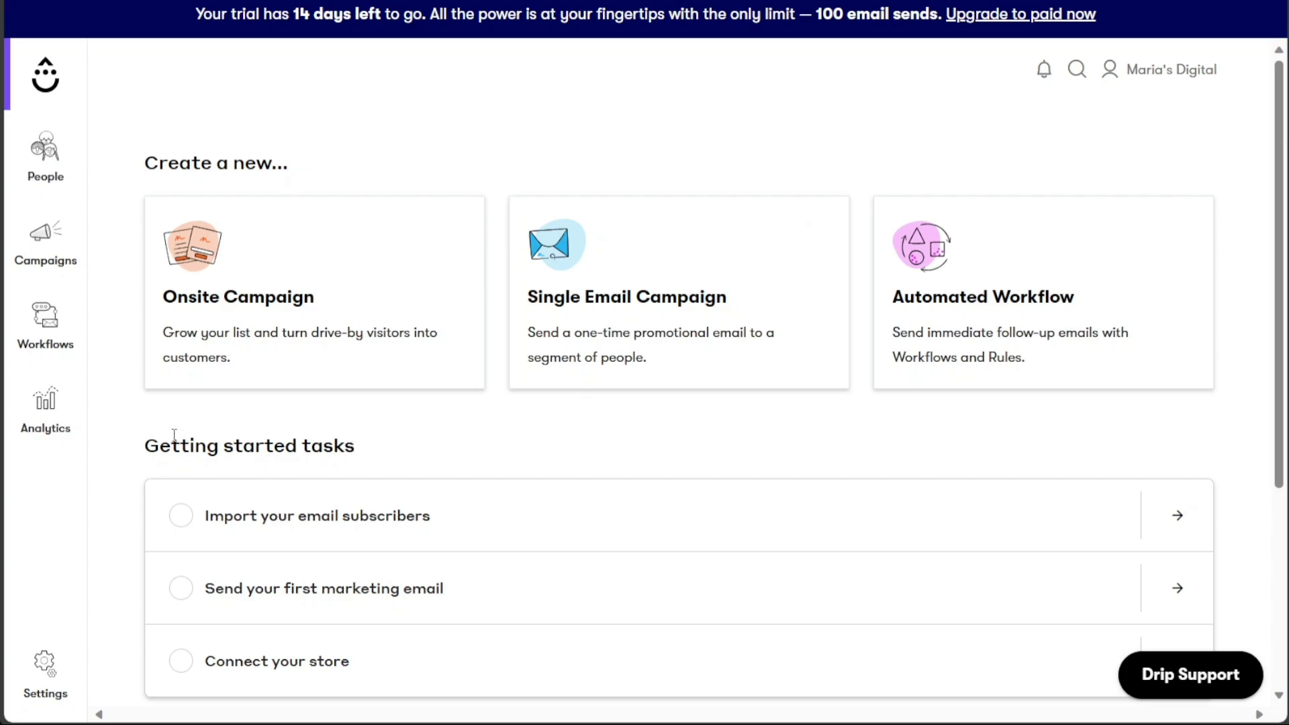
Go to Campaigns > Single emails and view its empty-state page.
left_click(45, 239)
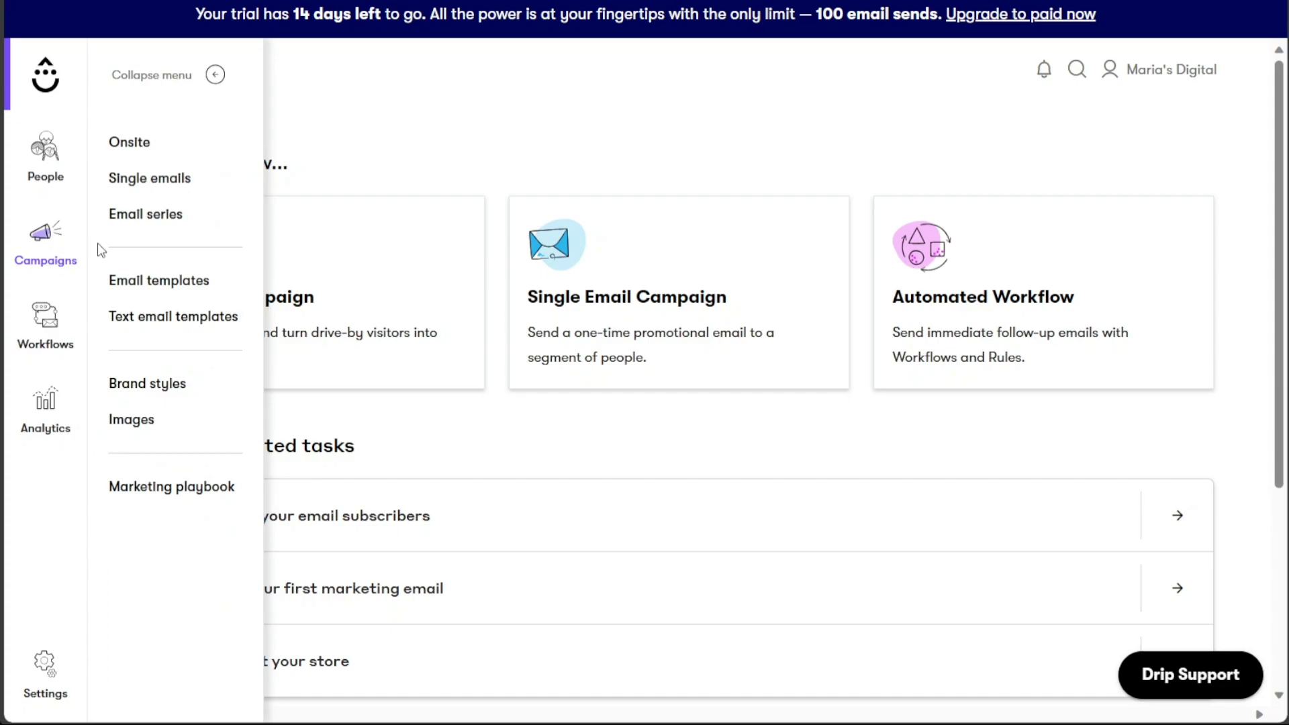
left_click(165, 186)
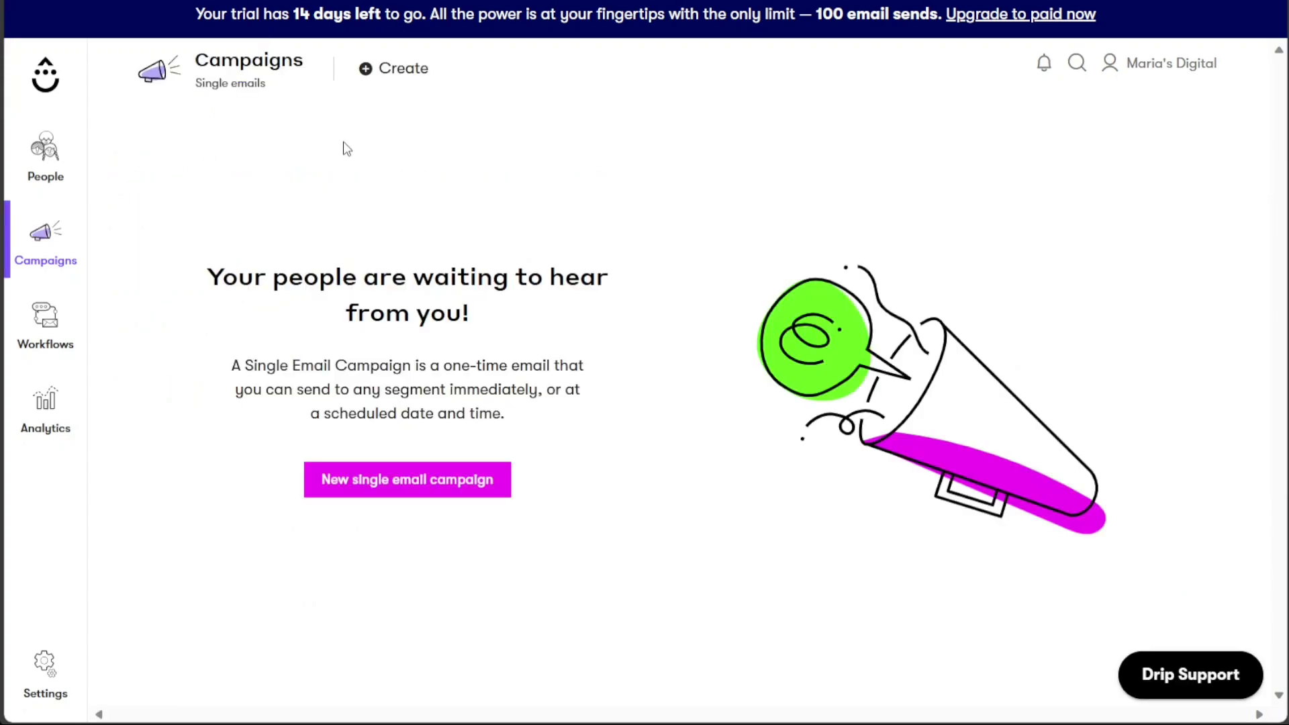
left_click_drag(485, 318, 205, 276)
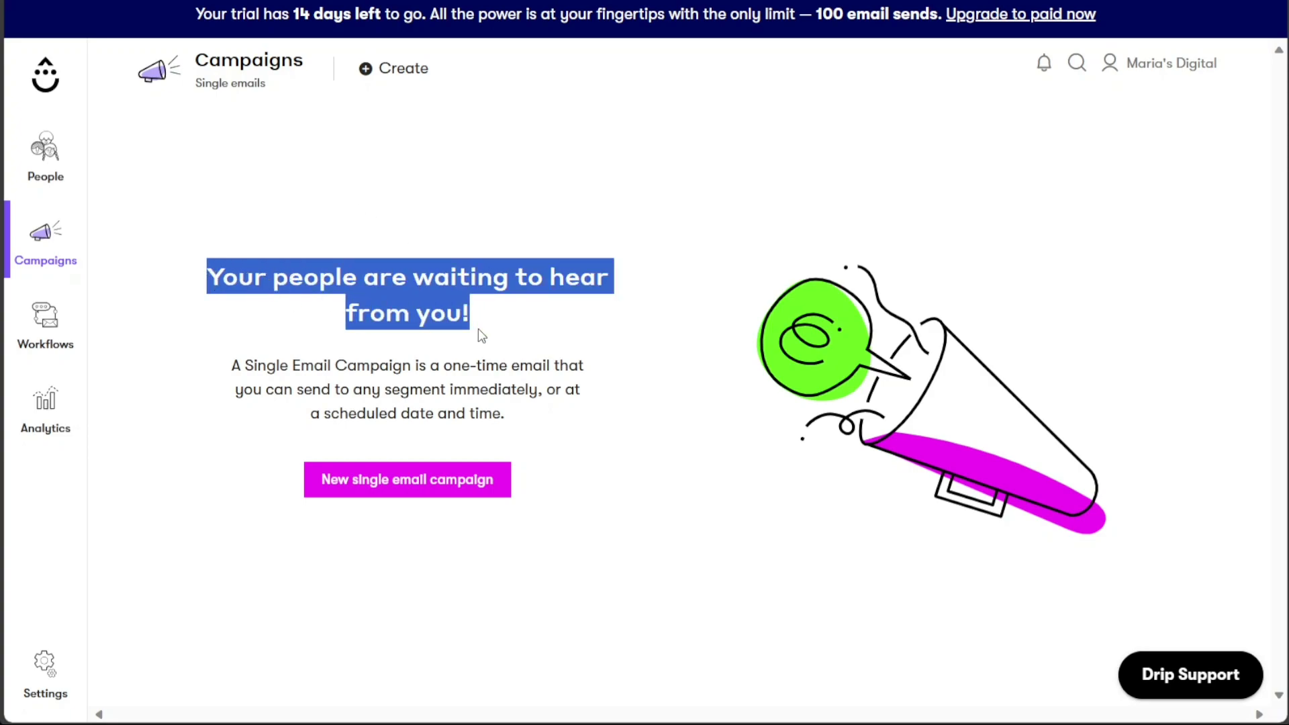
Create a new single email campaign and rename it 'Demo'.
left_click(417, 480)
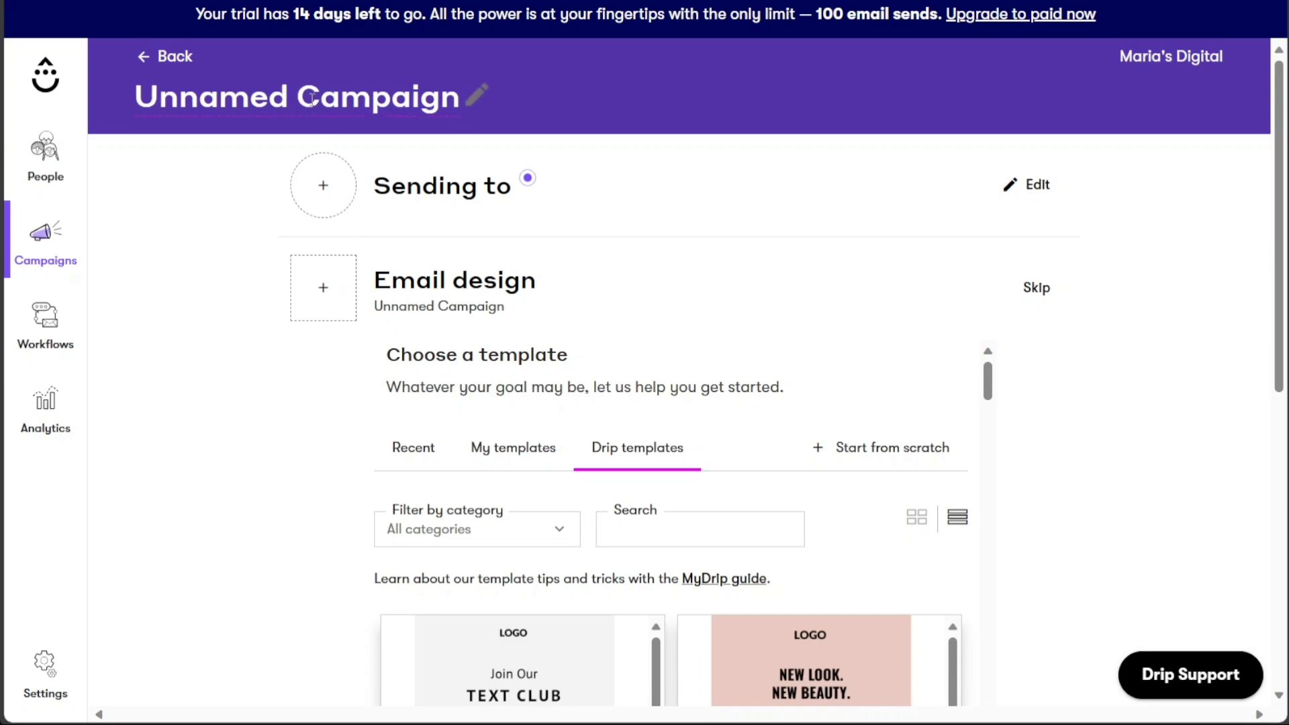
left_click(290, 96)
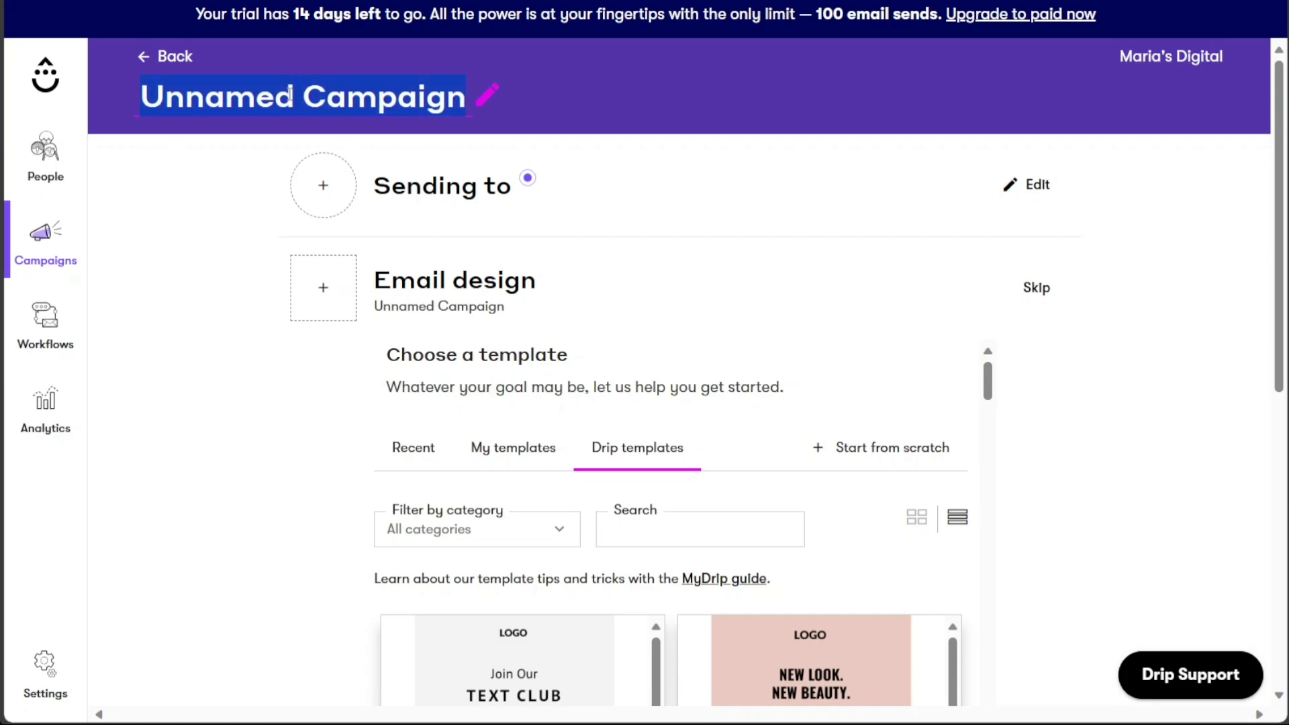
type("Demo")
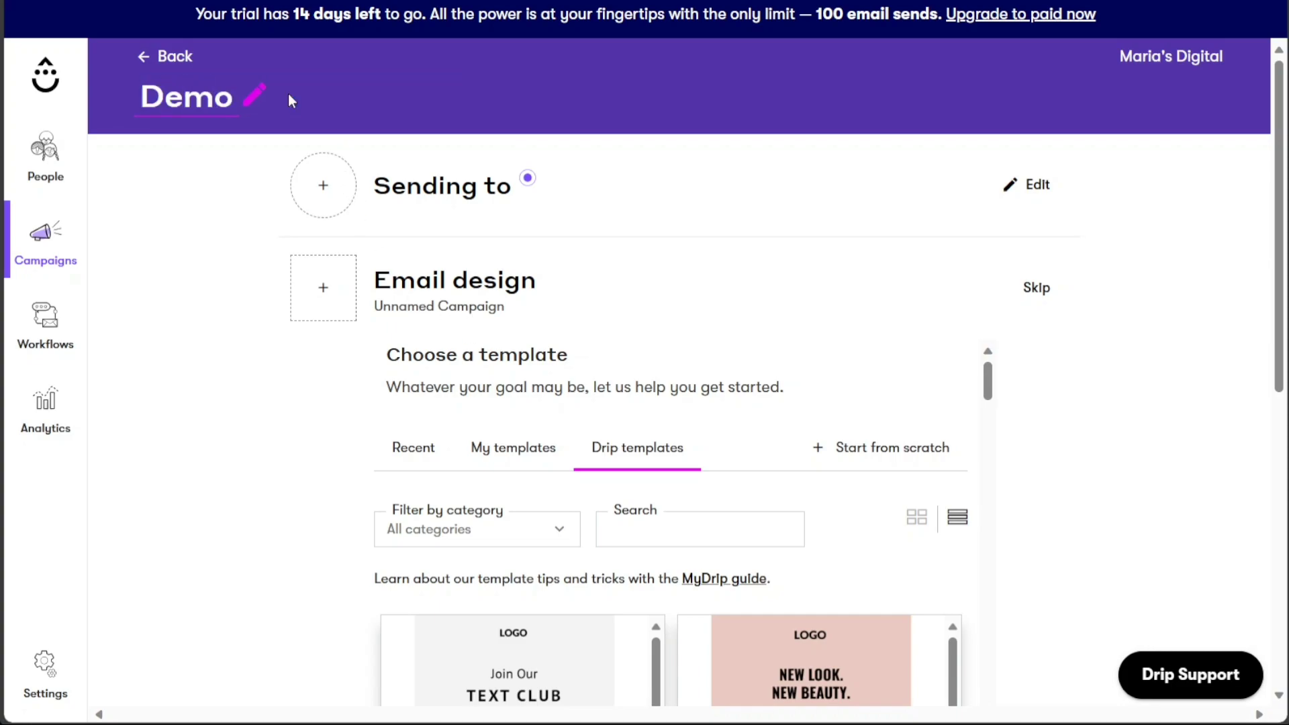
type(" C")
key("BackSpace")
type("ap")
key("BackSpace")
key("BackSpace")
key("BackSpace")
left_click(433, 202)
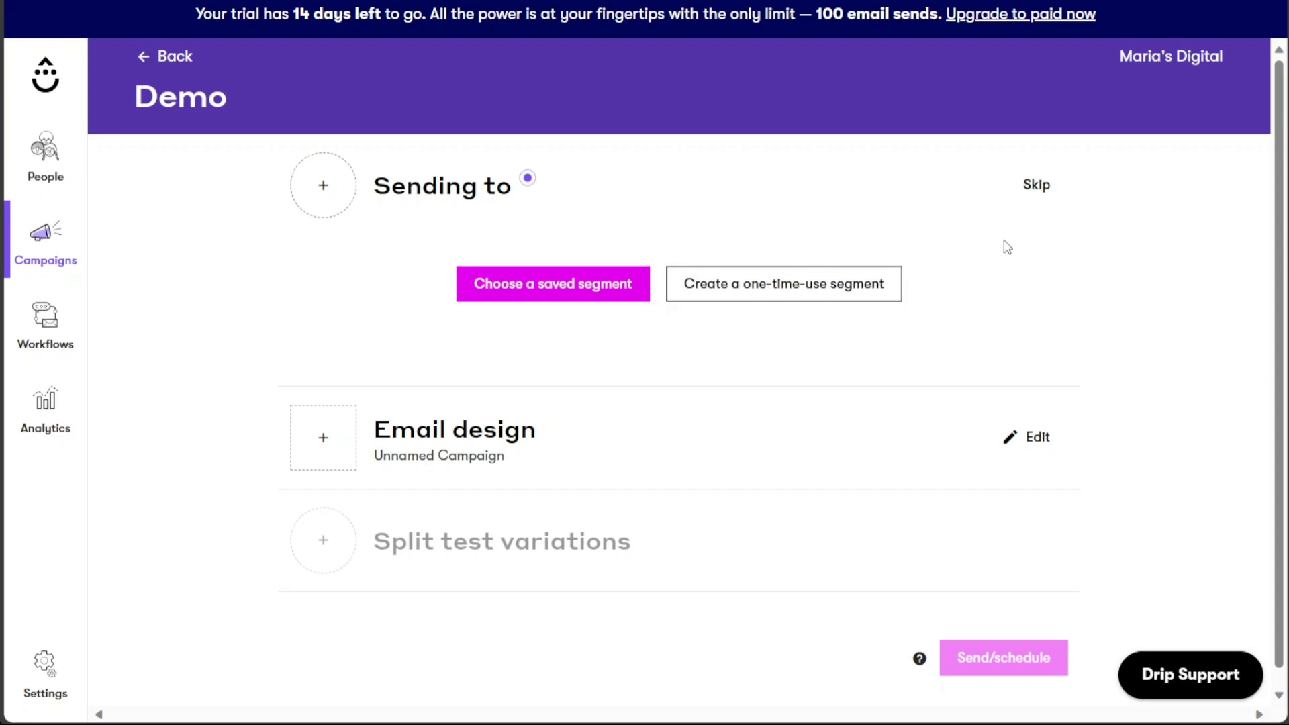
Skip choosing recipients and start the email from Drip's Earth Day template.
left_click(1036, 193)
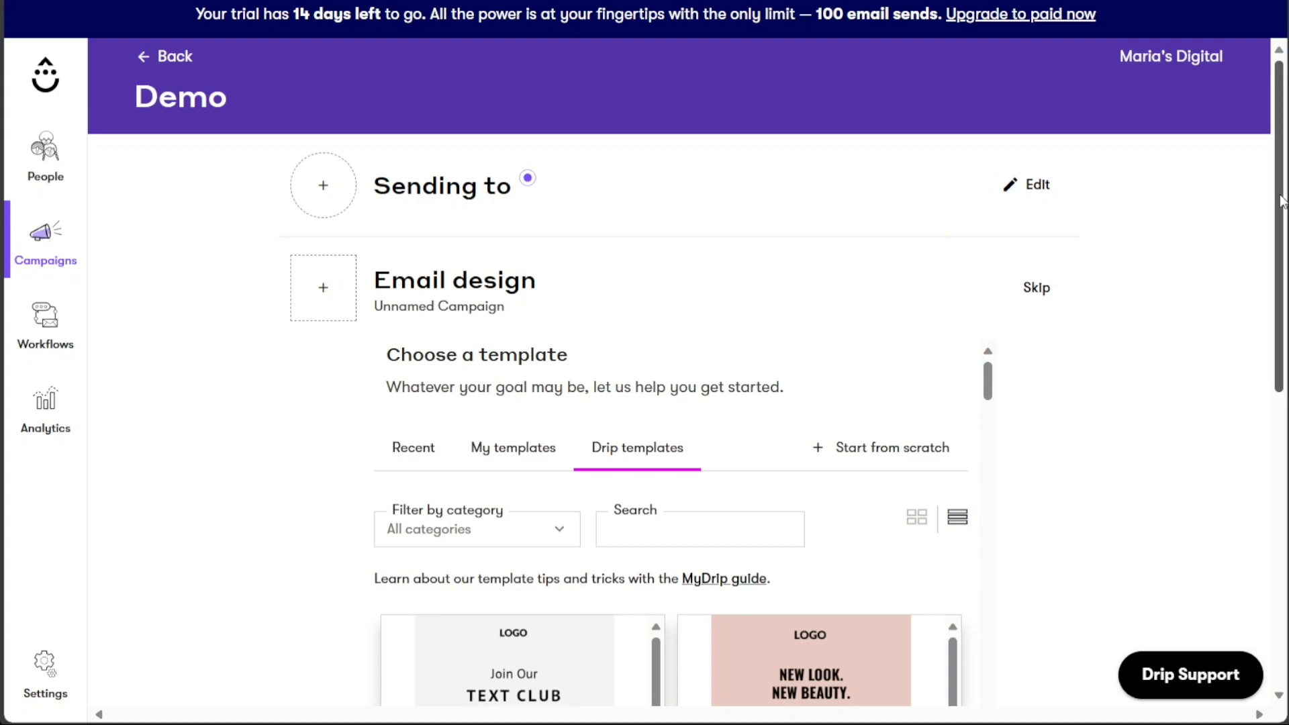
left_click_drag(1282, 201, 1282, 249)
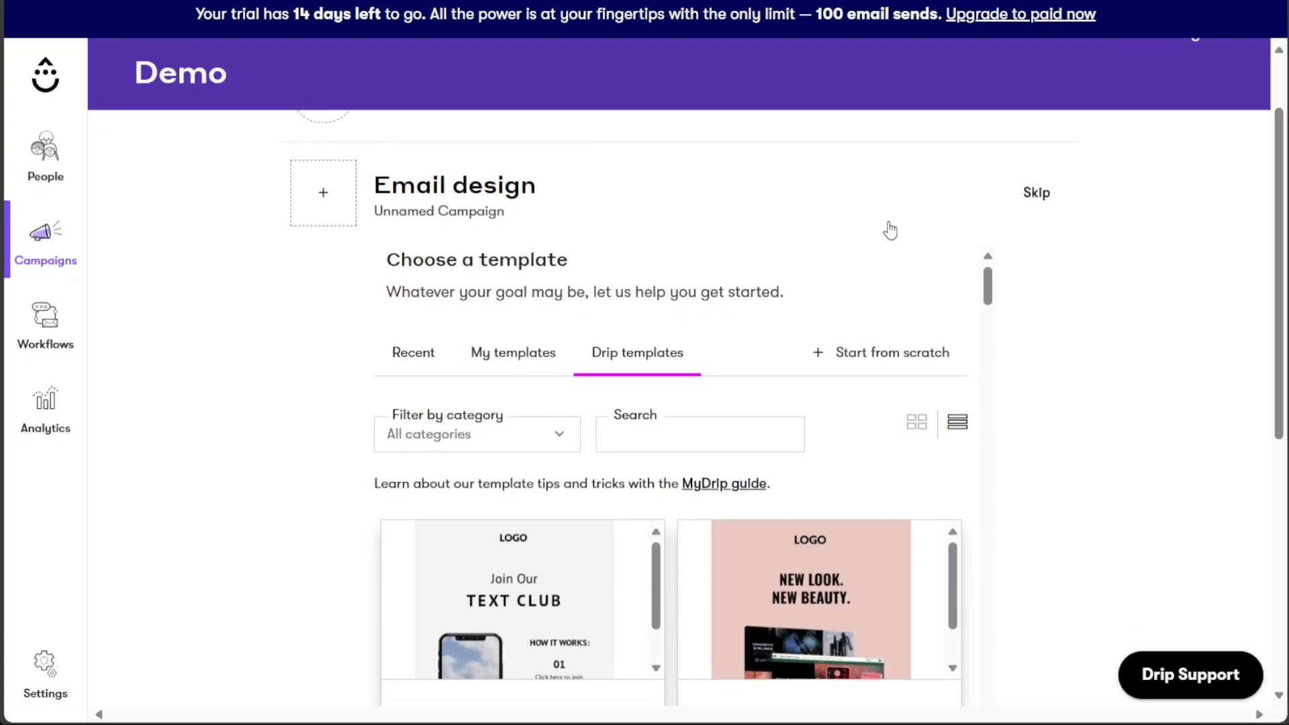
left_click(413, 363)
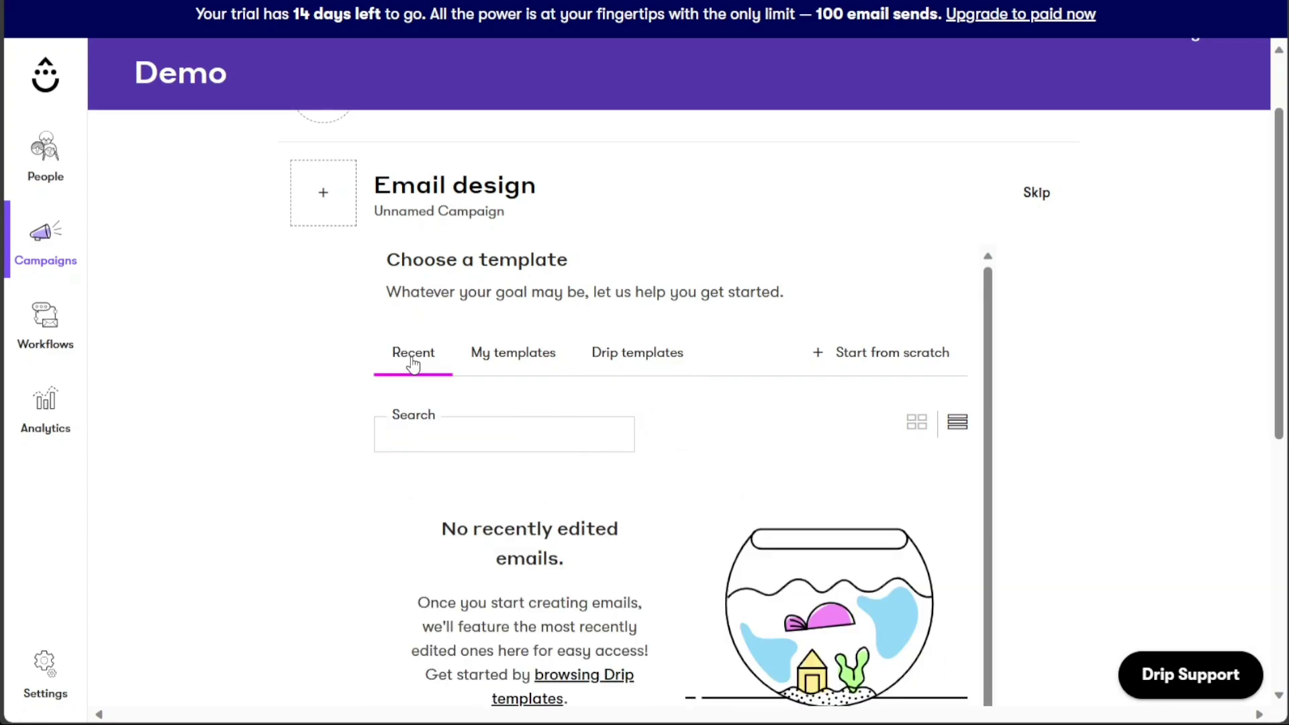
left_click(500, 358)
left_click(615, 353)
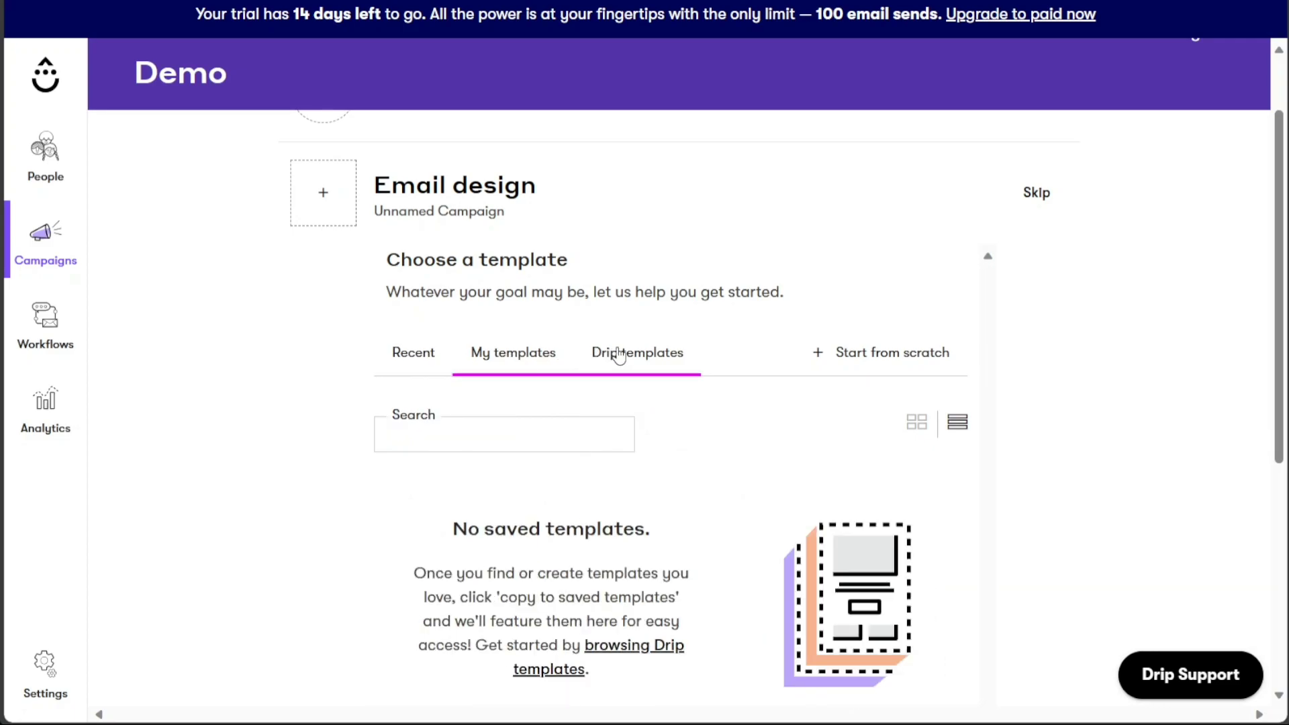
scroll(1082, 420, "down", 7)
left_click_drag(1082, 422, 1086, 482)
scroll(911, 481, "down", 5)
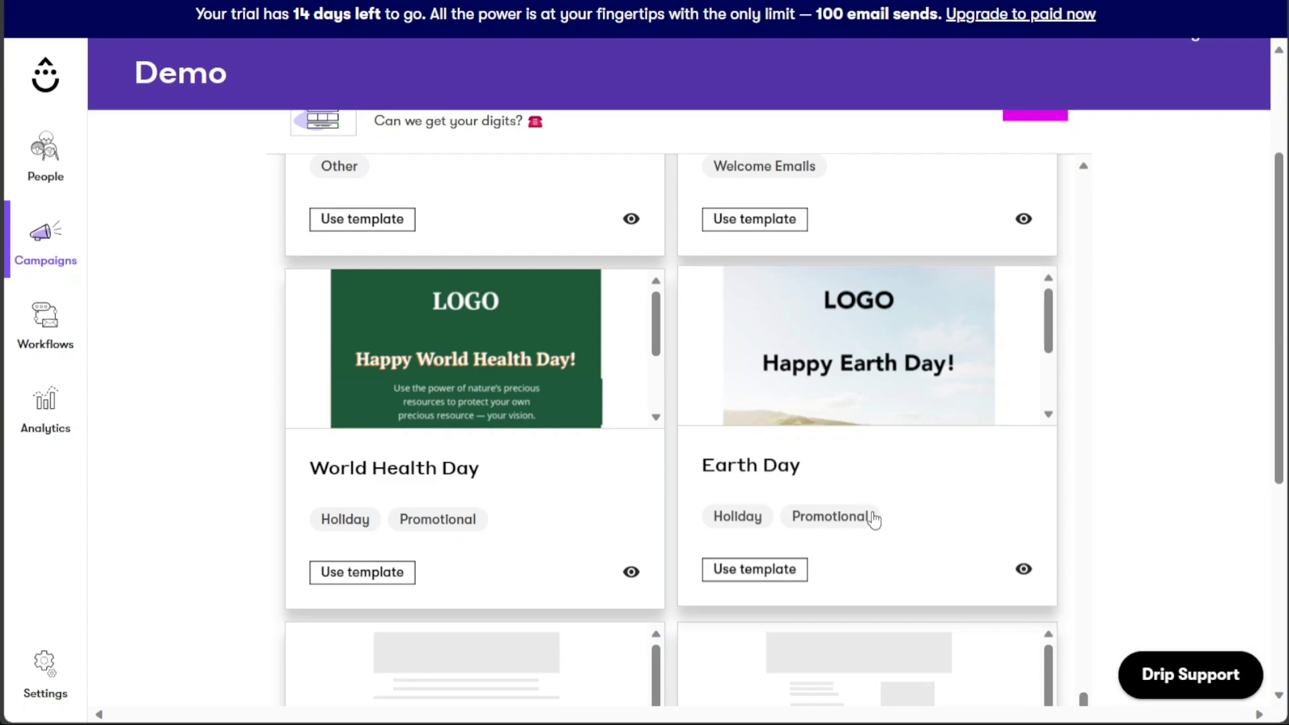
left_click(757, 576)
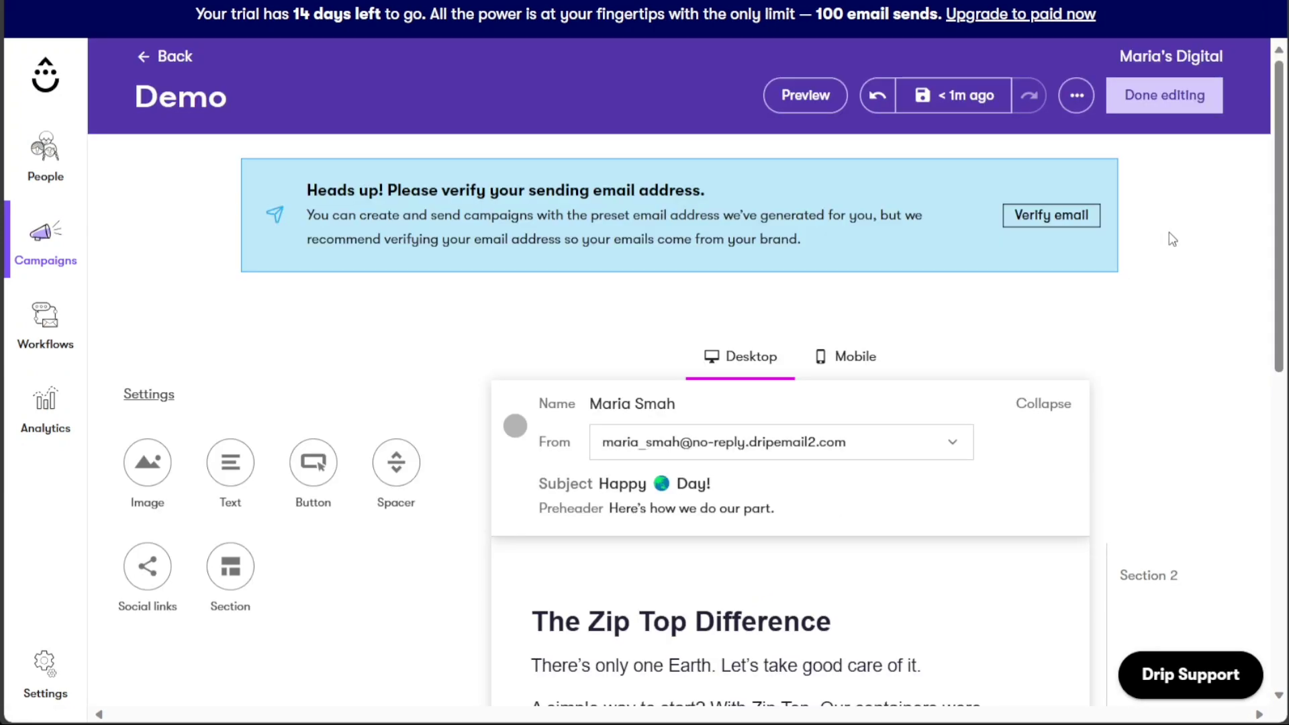
Check the hero image settings, finish editing, and save the Earth Day email design.
left_click_drag(1277, 208, 1268, 279)
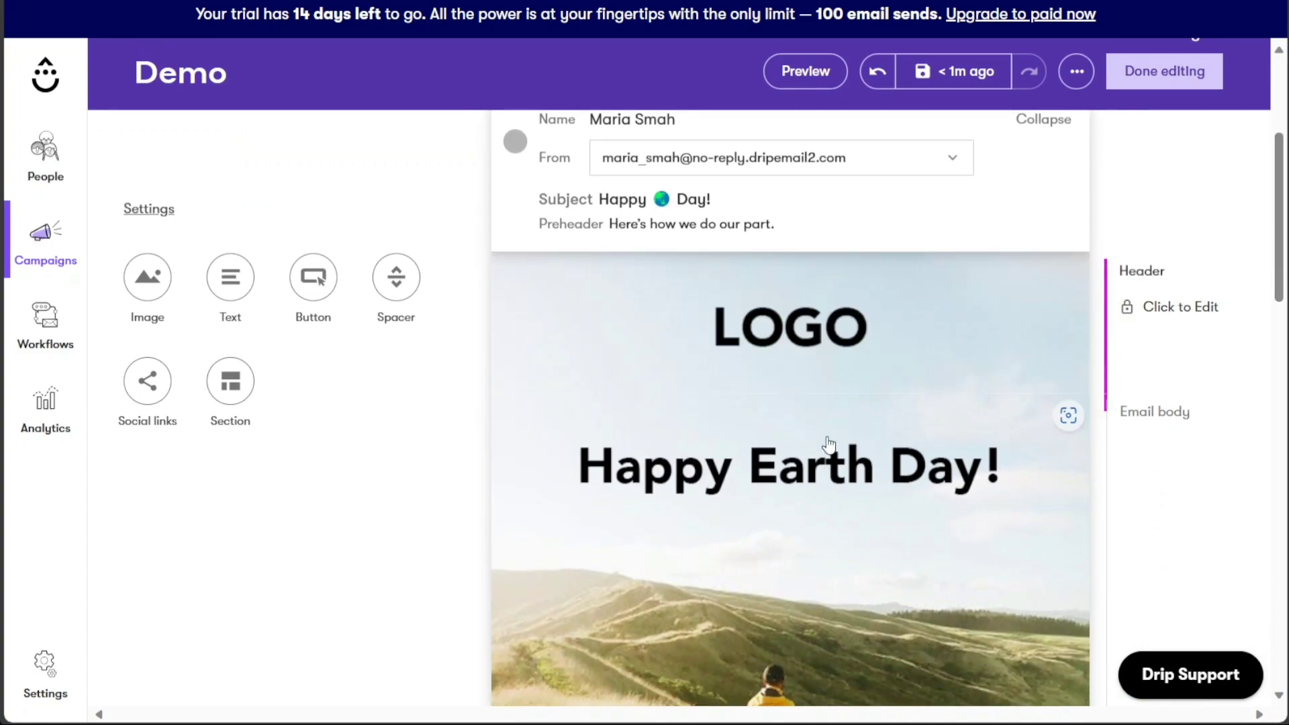
mouse_move(806, 437)
left_click(772, 478)
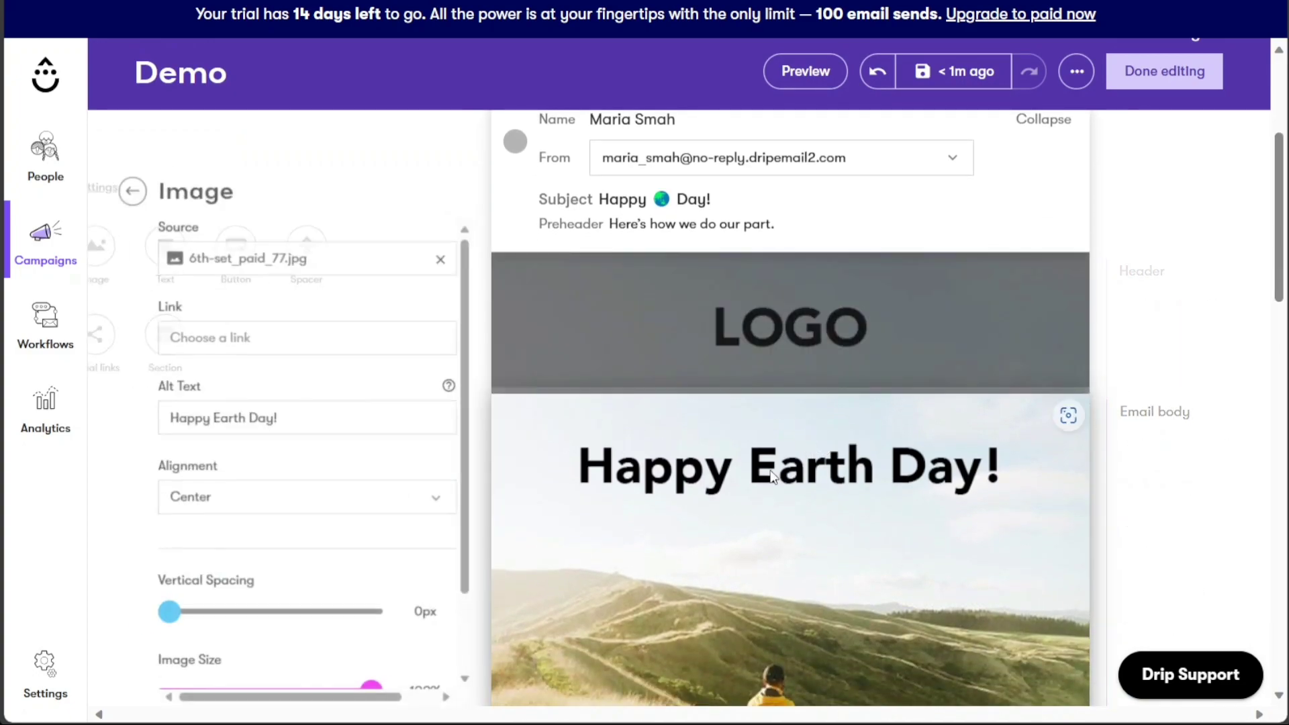
left_click(735, 311)
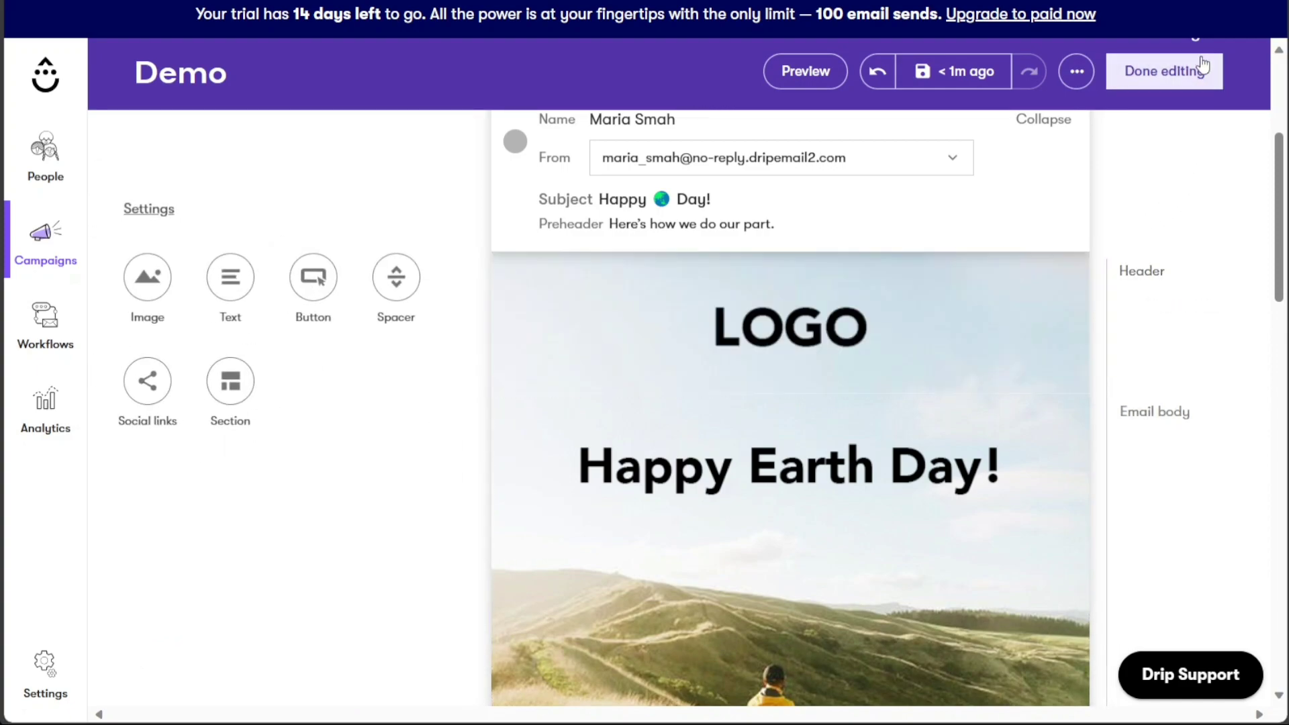
left_click(1171, 83)
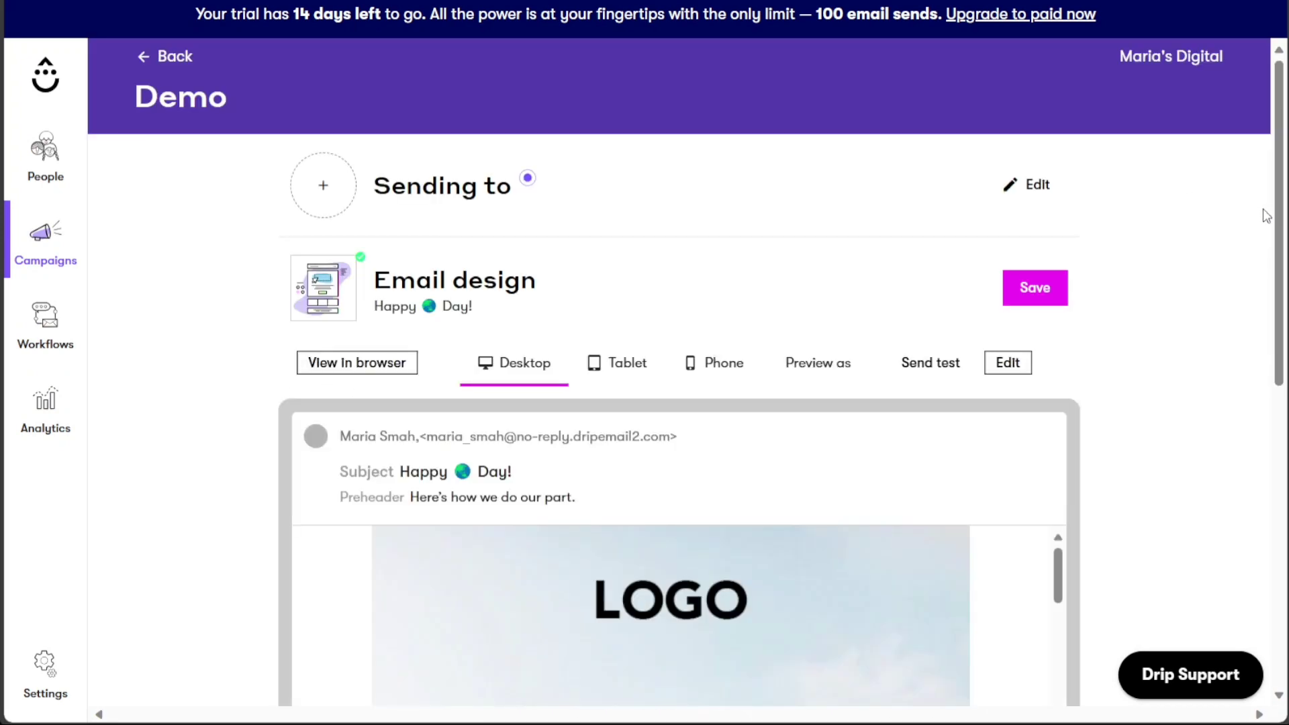
scroll(1282, 215, "down", 1)
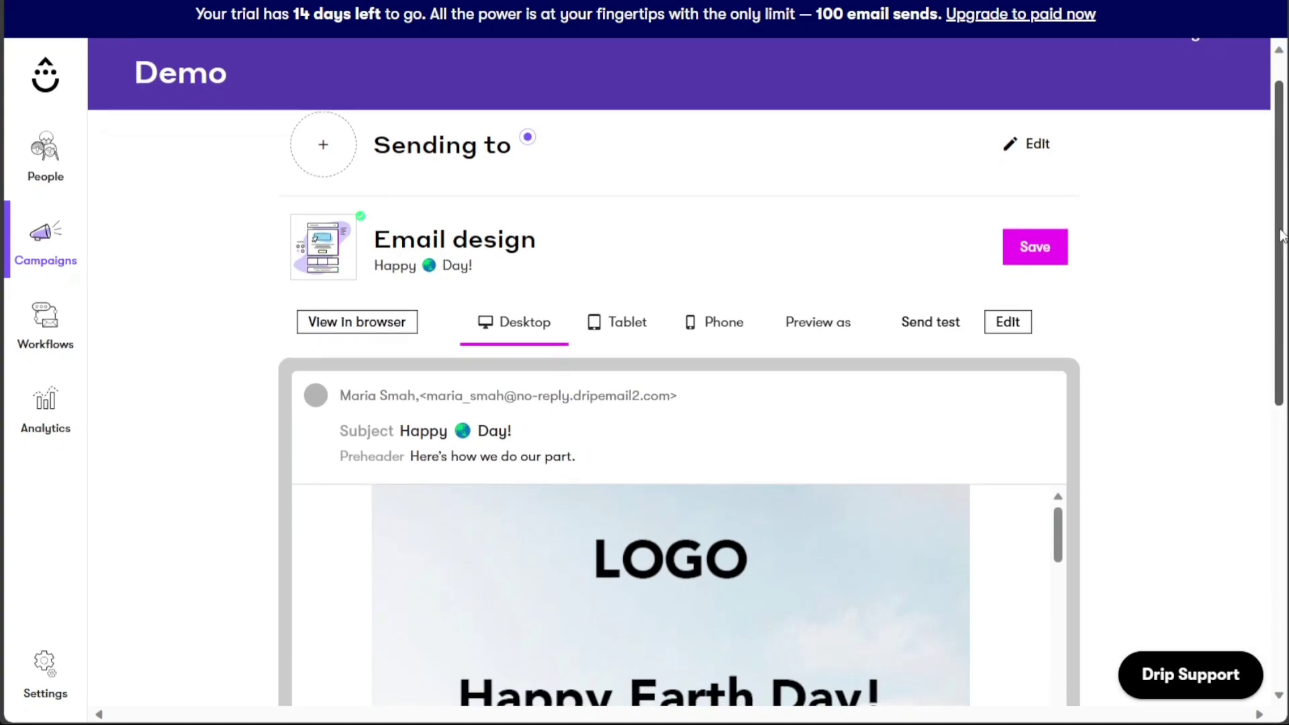
left_click(1035, 247)
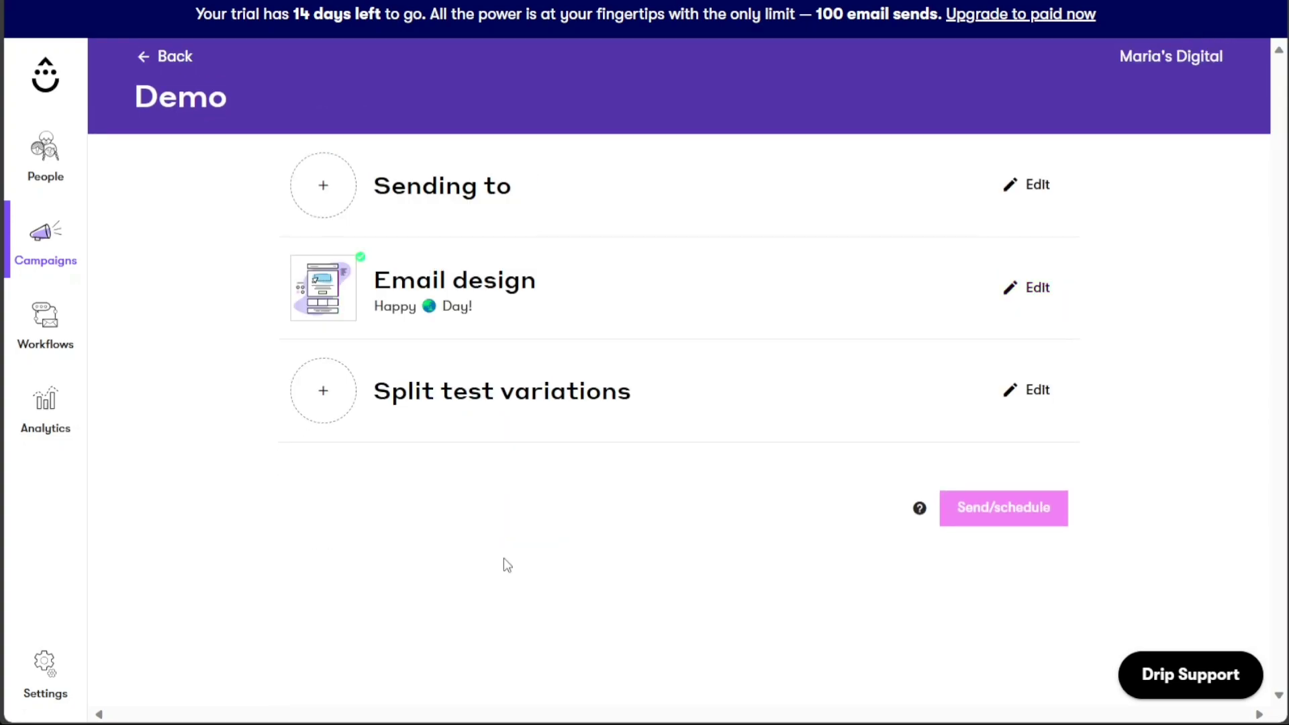
Choose the subject line as the Demo campaign's split test variable.
left_click(587, 416)
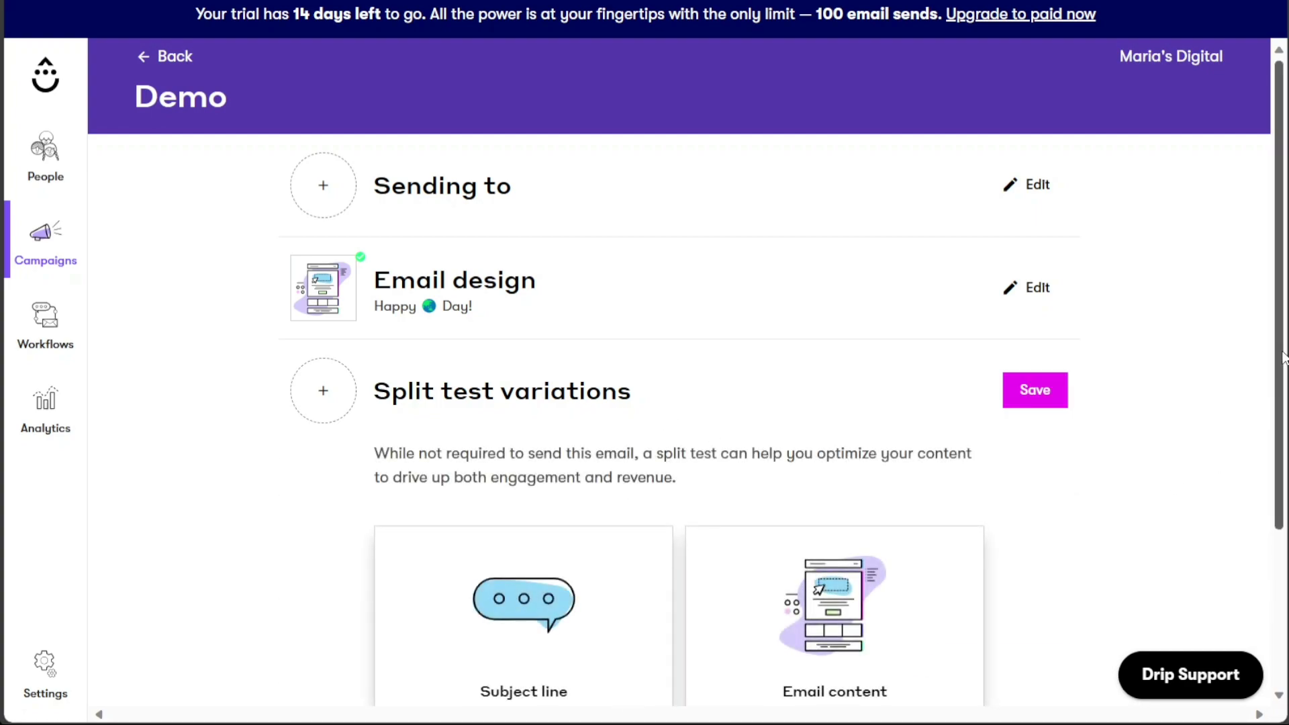
left_click_drag(1282, 356, 1248, 533)
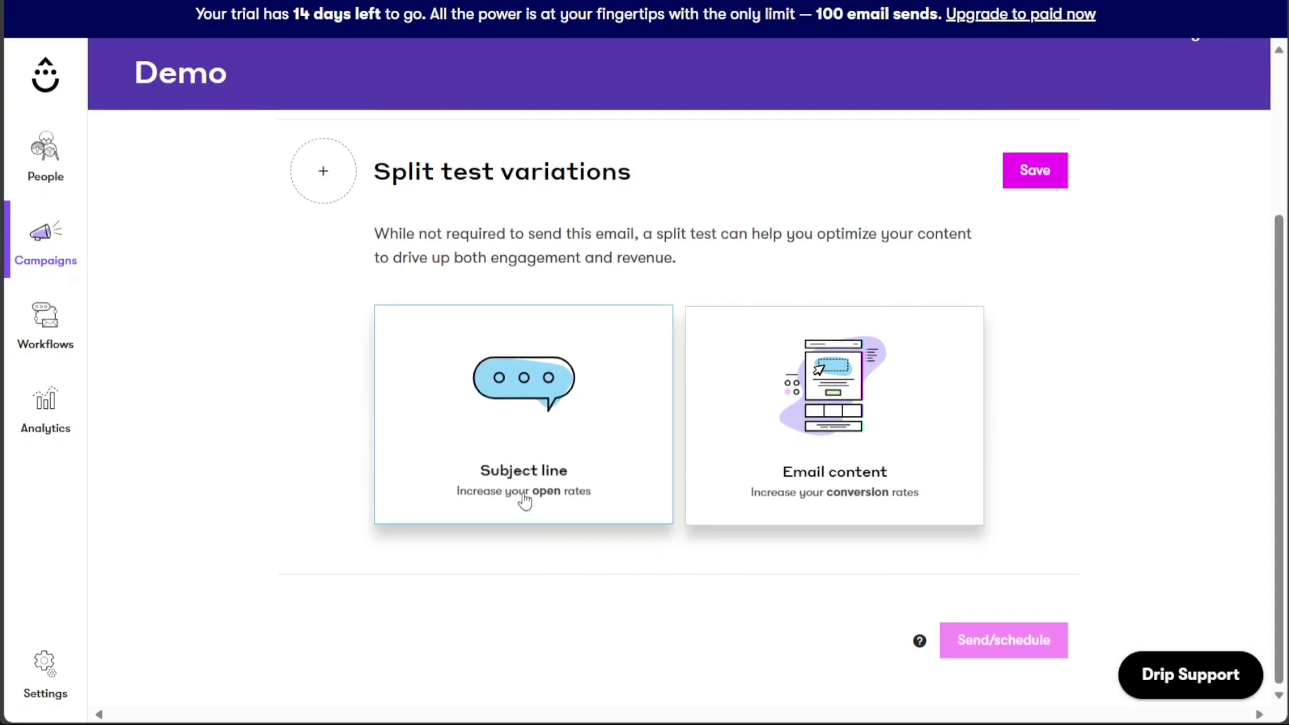
left_click(535, 470)
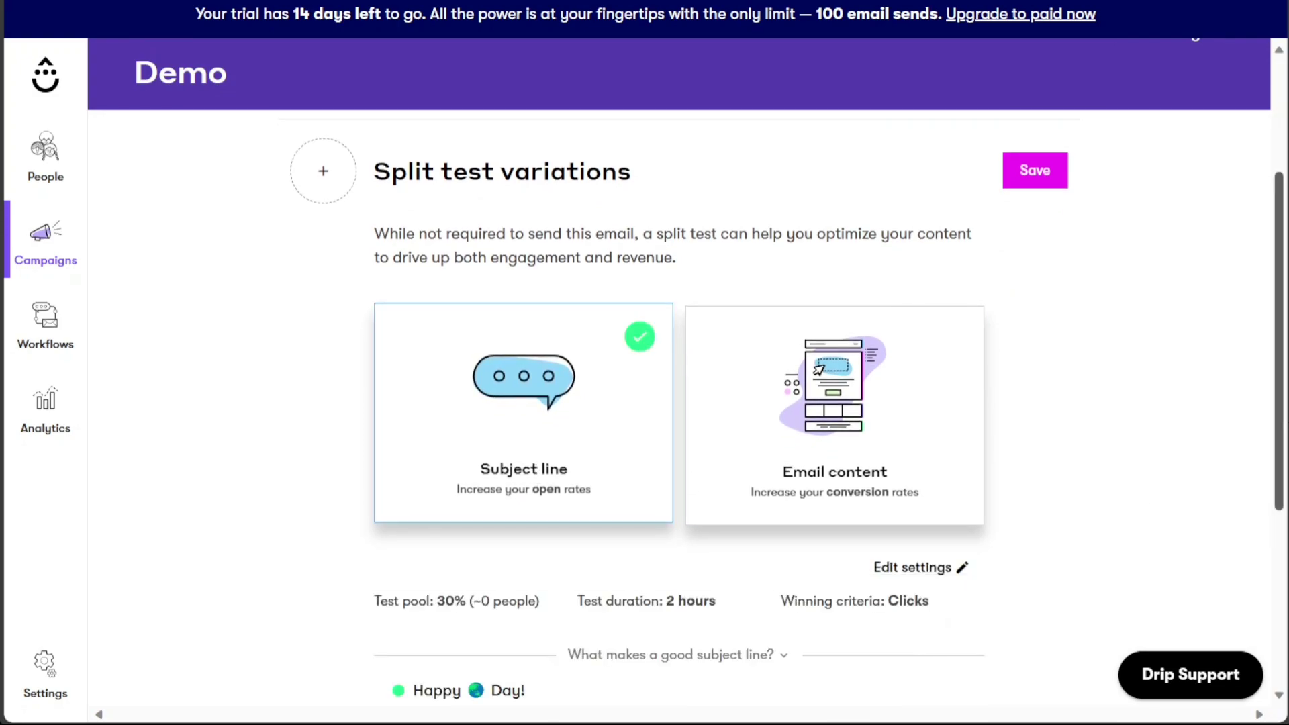
scroll(1107, 477, "down", 4)
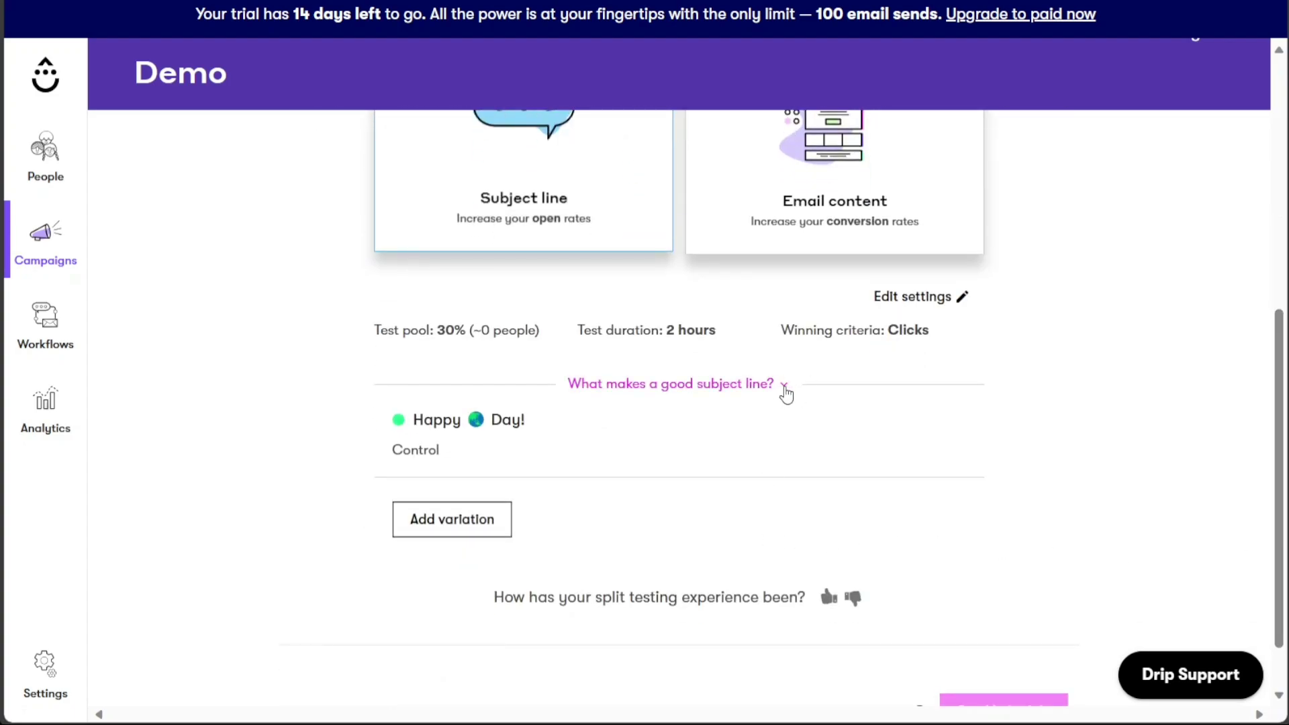
left_click(783, 388)
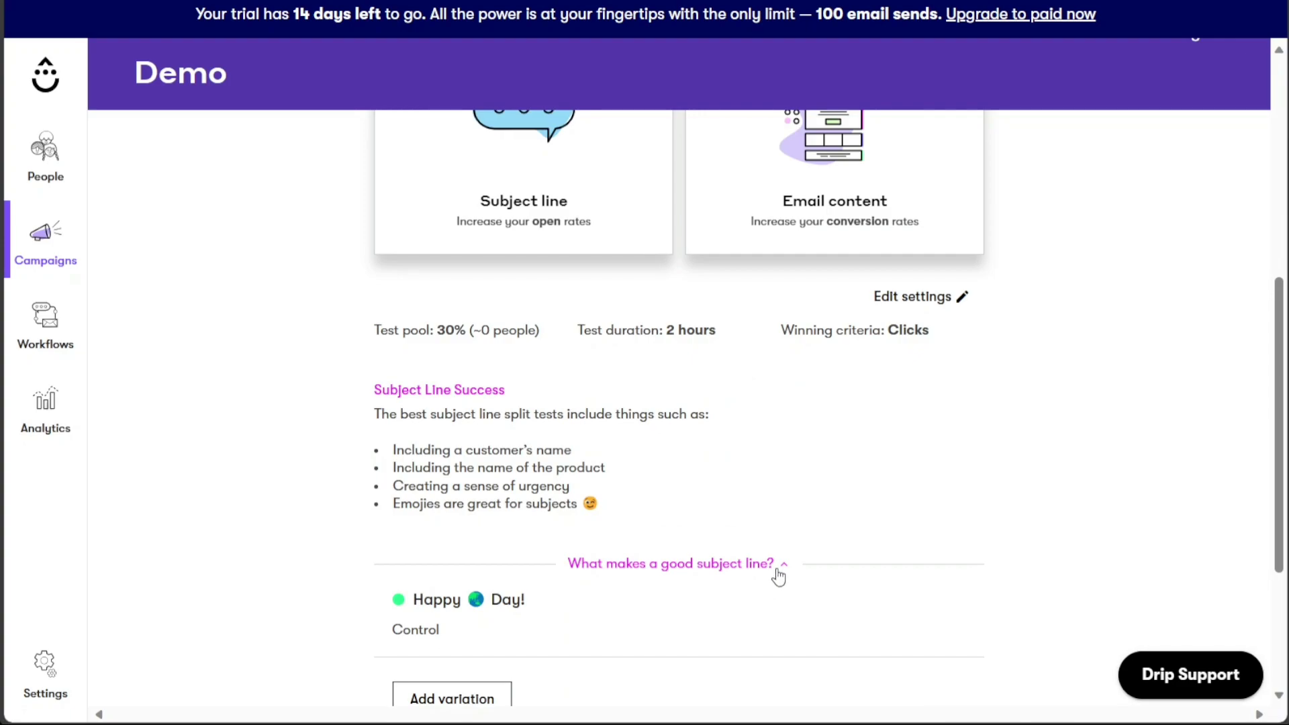
left_click(779, 571)
Add two subject line variations alongside the control and save the split test.
left_click(481, 534)
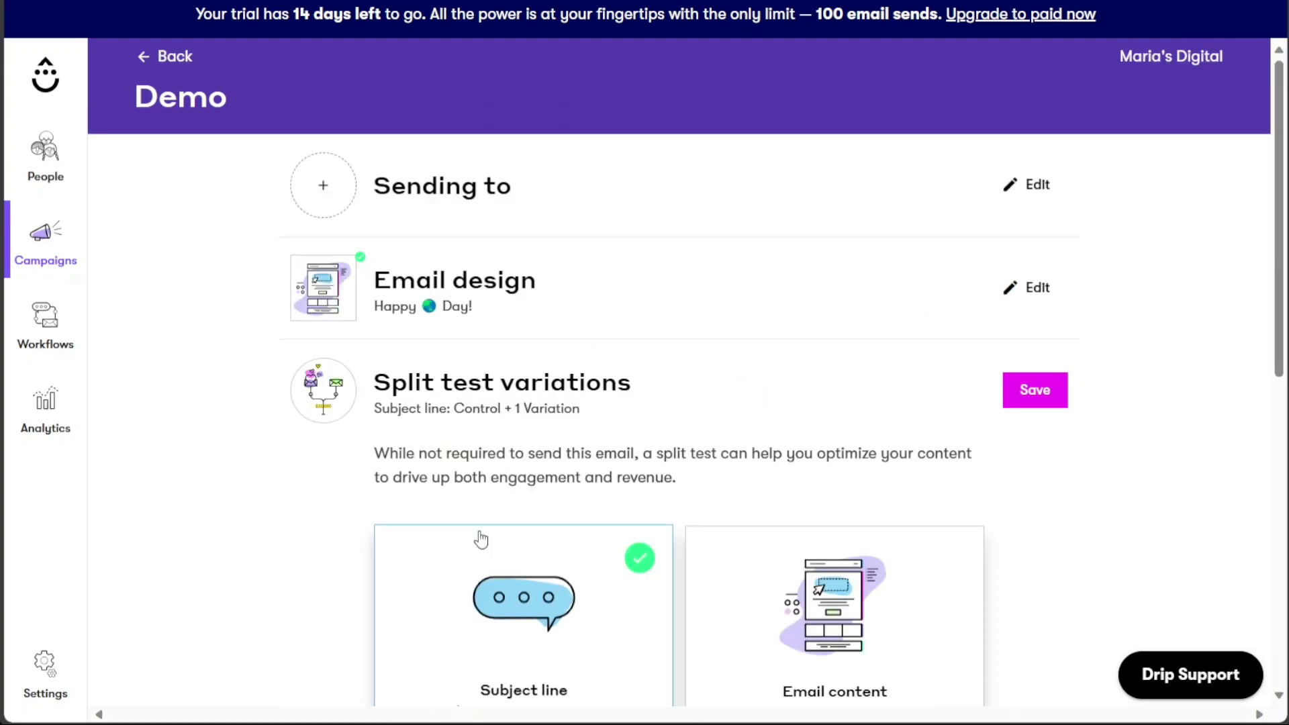
scroll(805, 403, "down", 8)
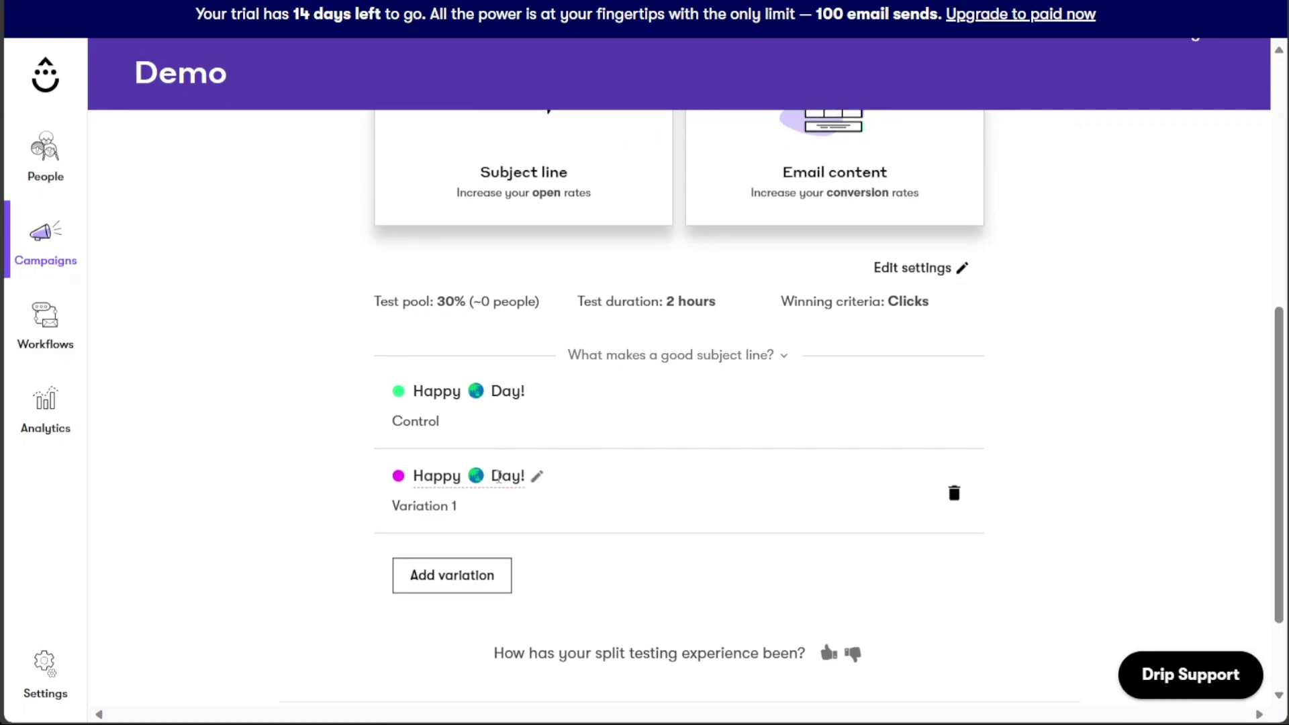
left_click(500, 476)
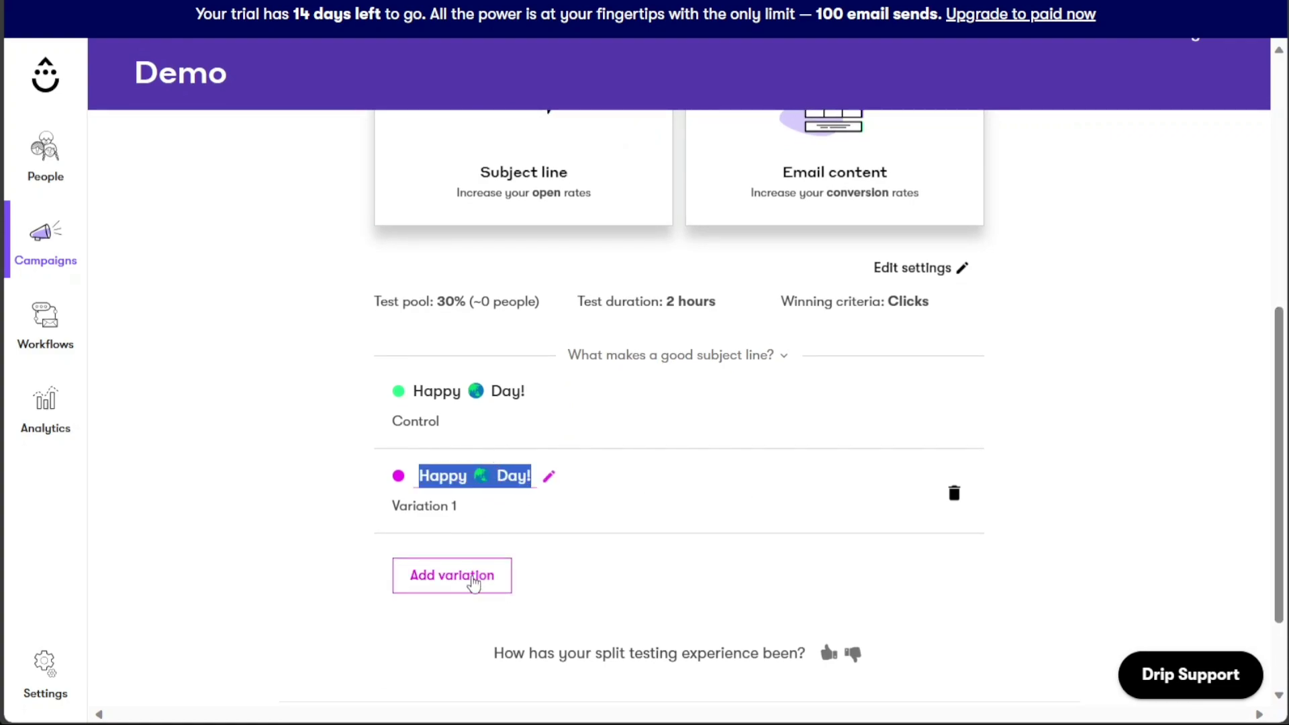
left_click(452, 575)
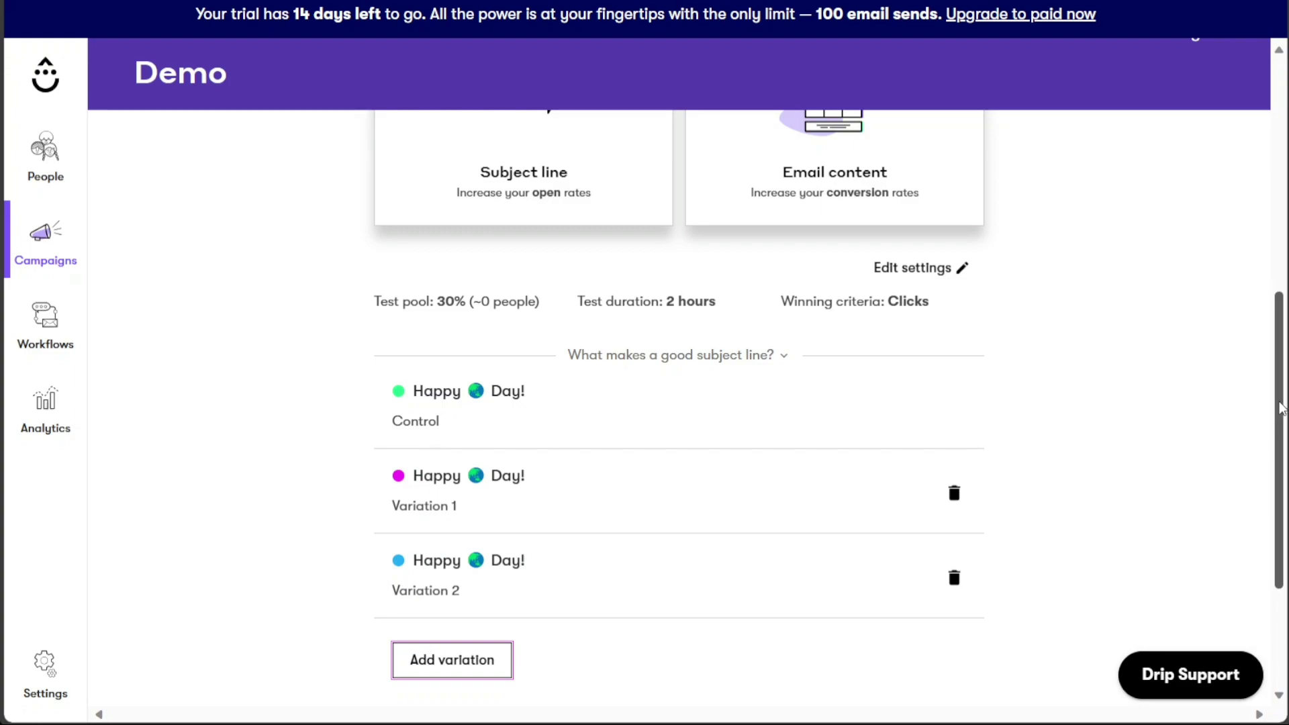
left_click_drag(1278, 410, 1231, 262)
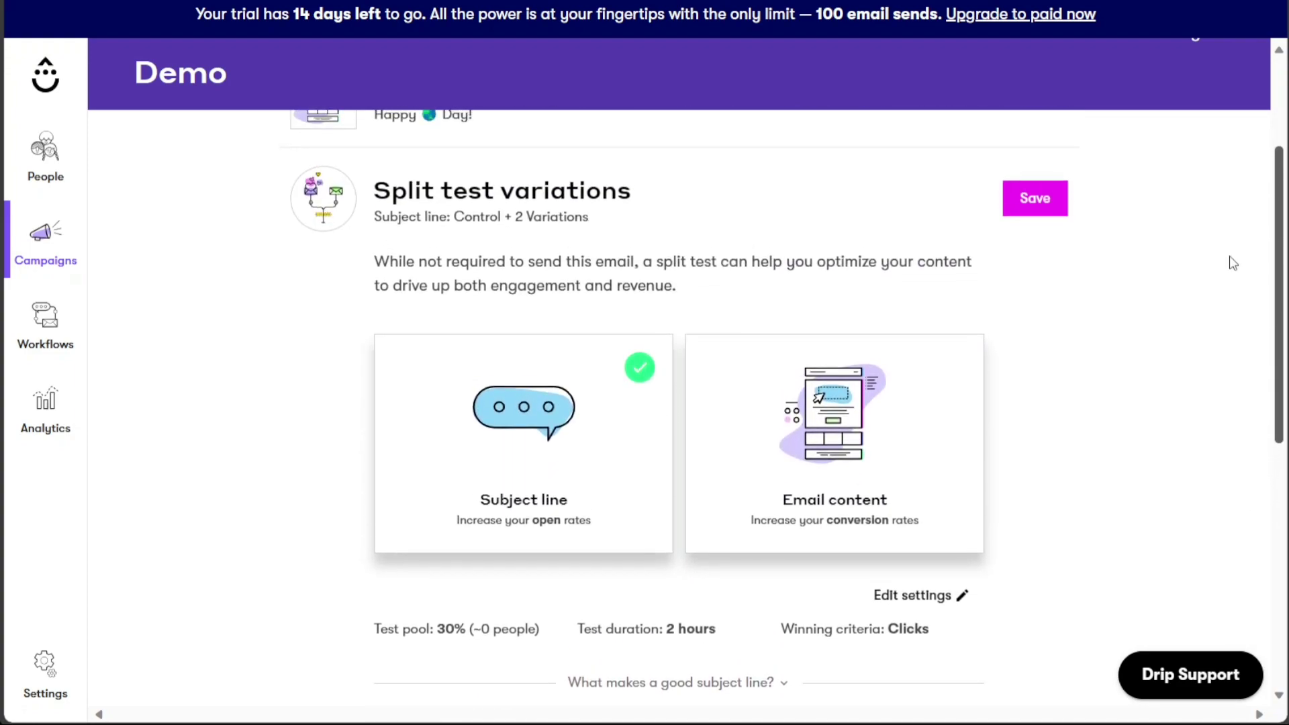
left_click(1035, 194)
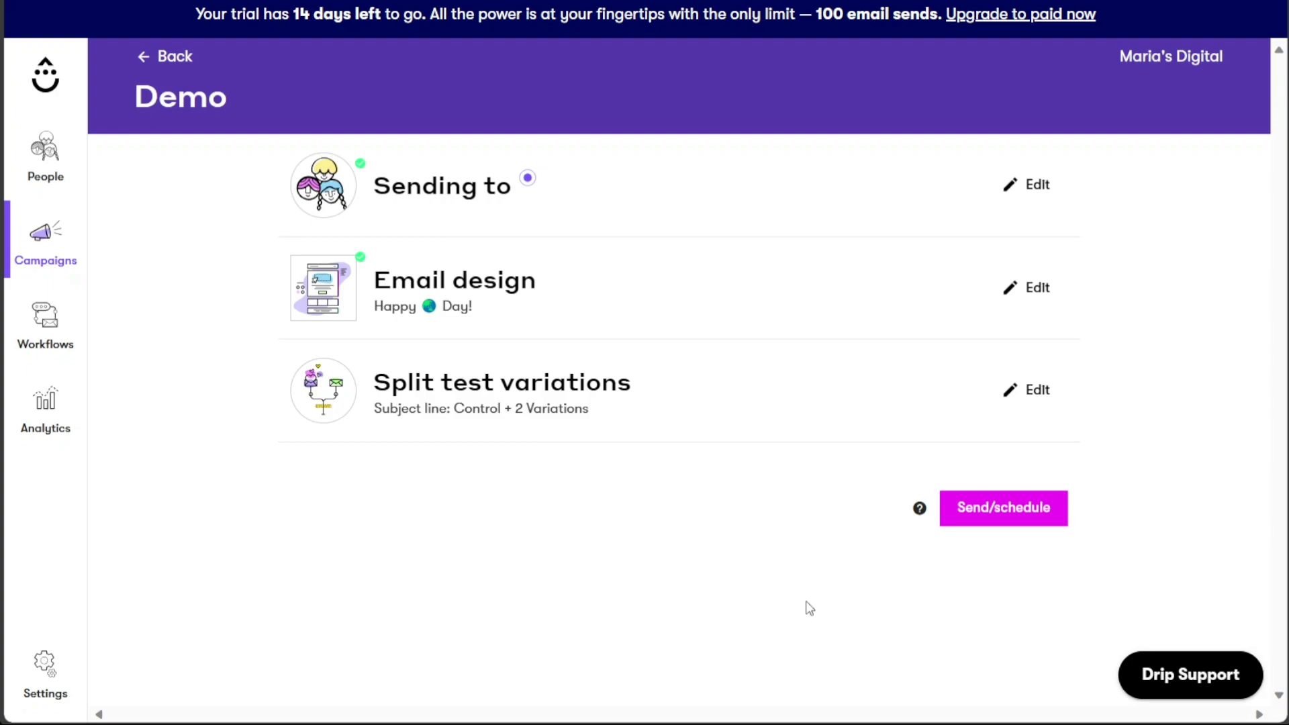
Schedule the Demo email for later, on Aug 31, 2023 at 08:53 AM UTC.
left_click(1012, 519)
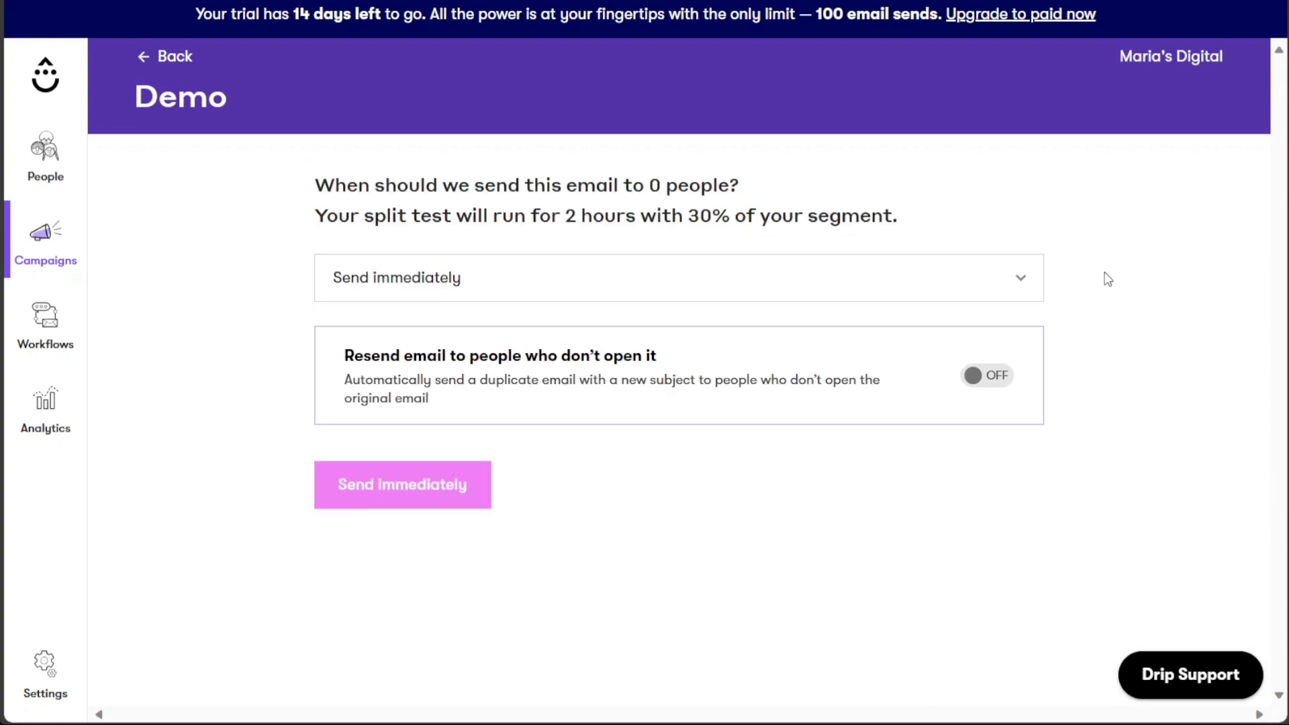
left_click(1020, 278)
left_click(878, 330)
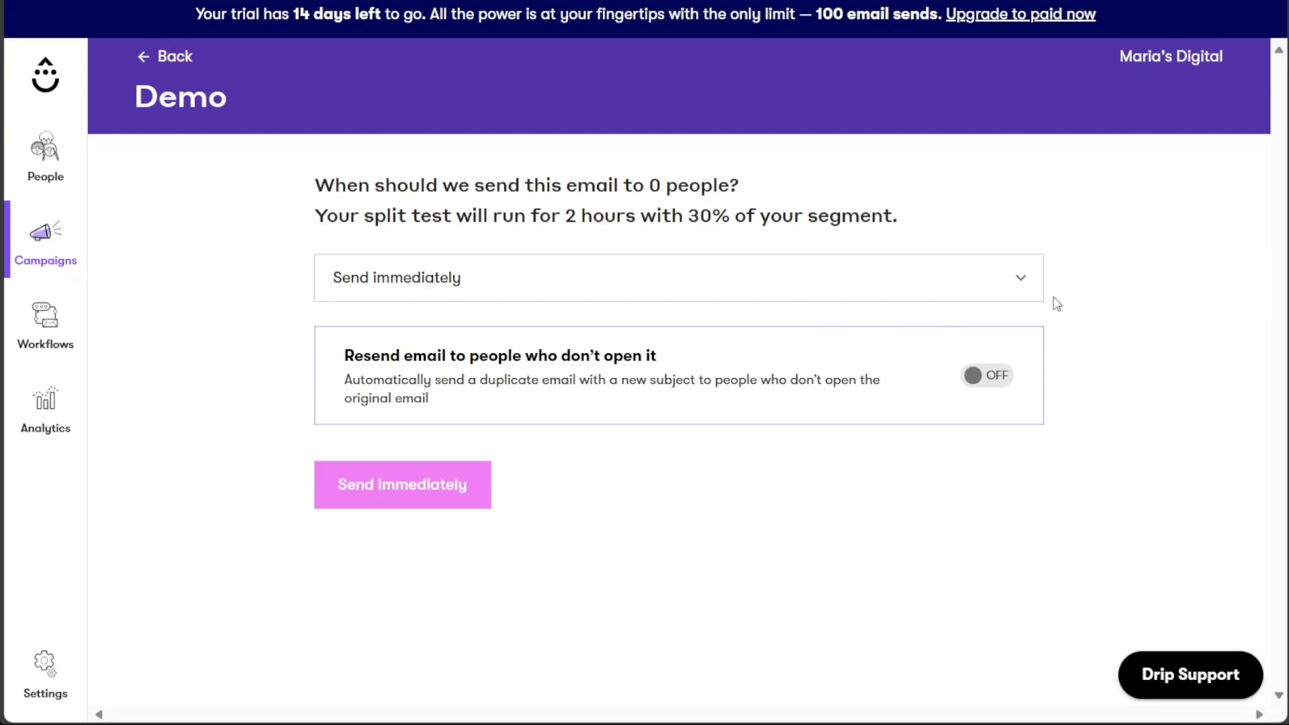
left_click(1023, 278)
left_click(921, 365)
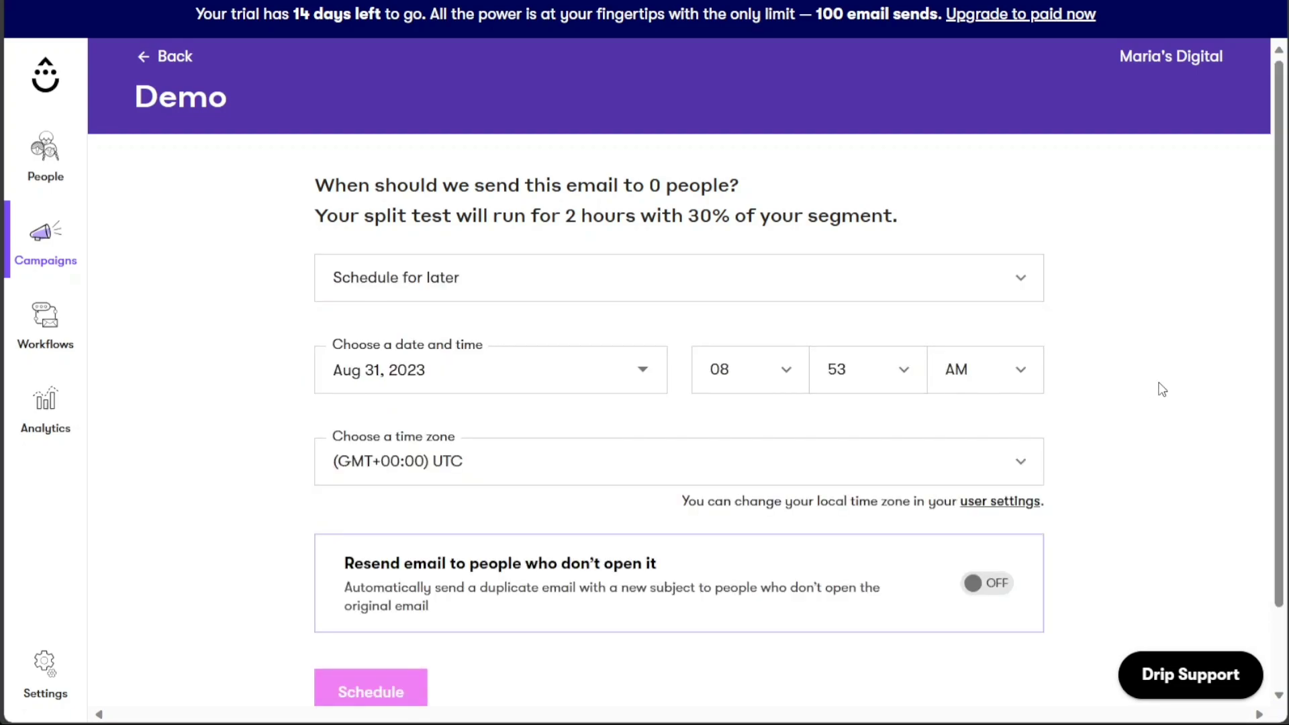
Review the 2-hour, 30% split test schedule, then go to the People dashboard.
left_click_drag(1280, 352, 1276, 394)
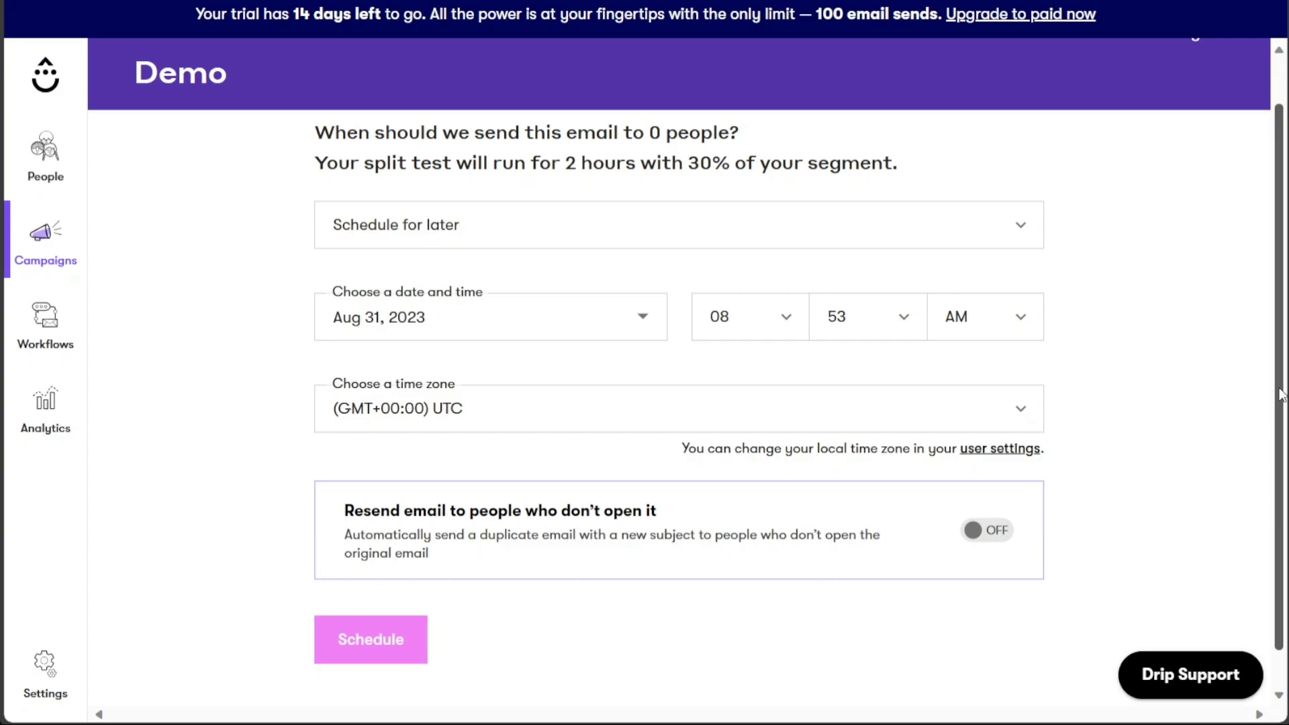
left_click_drag(1280, 395, 1271, 360)
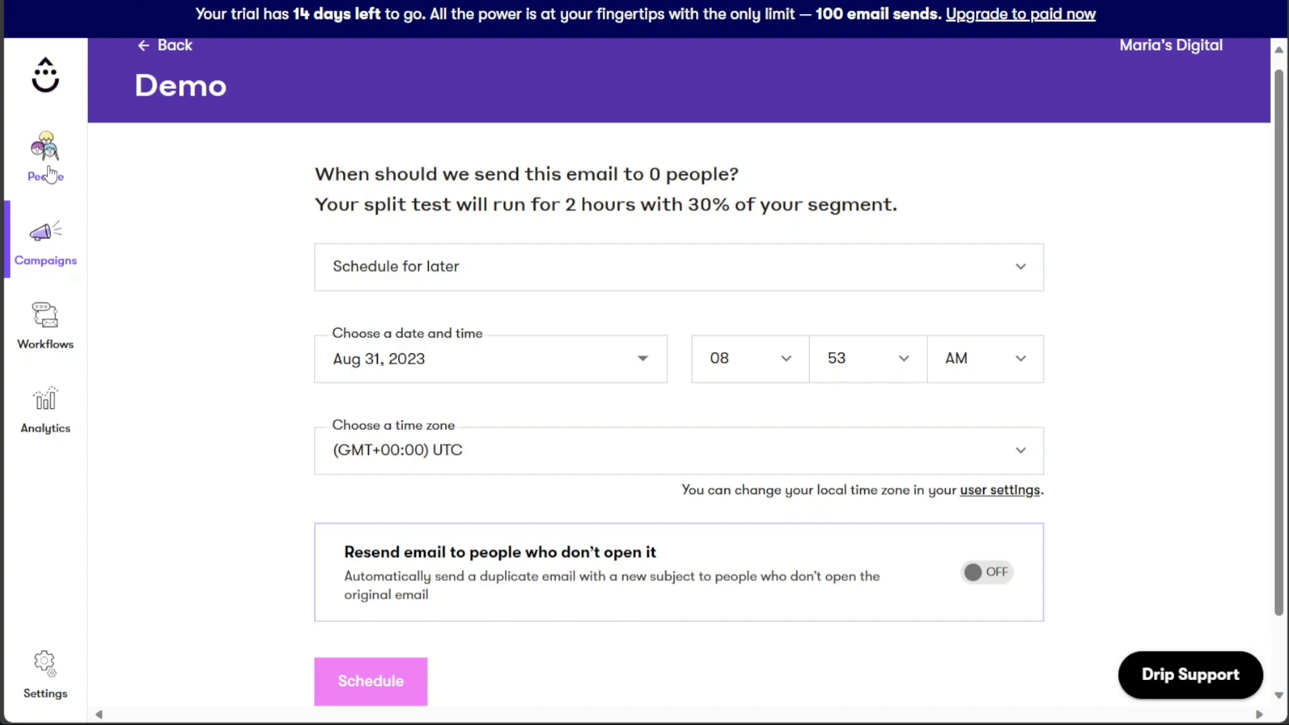
mouse_move(47, 176)
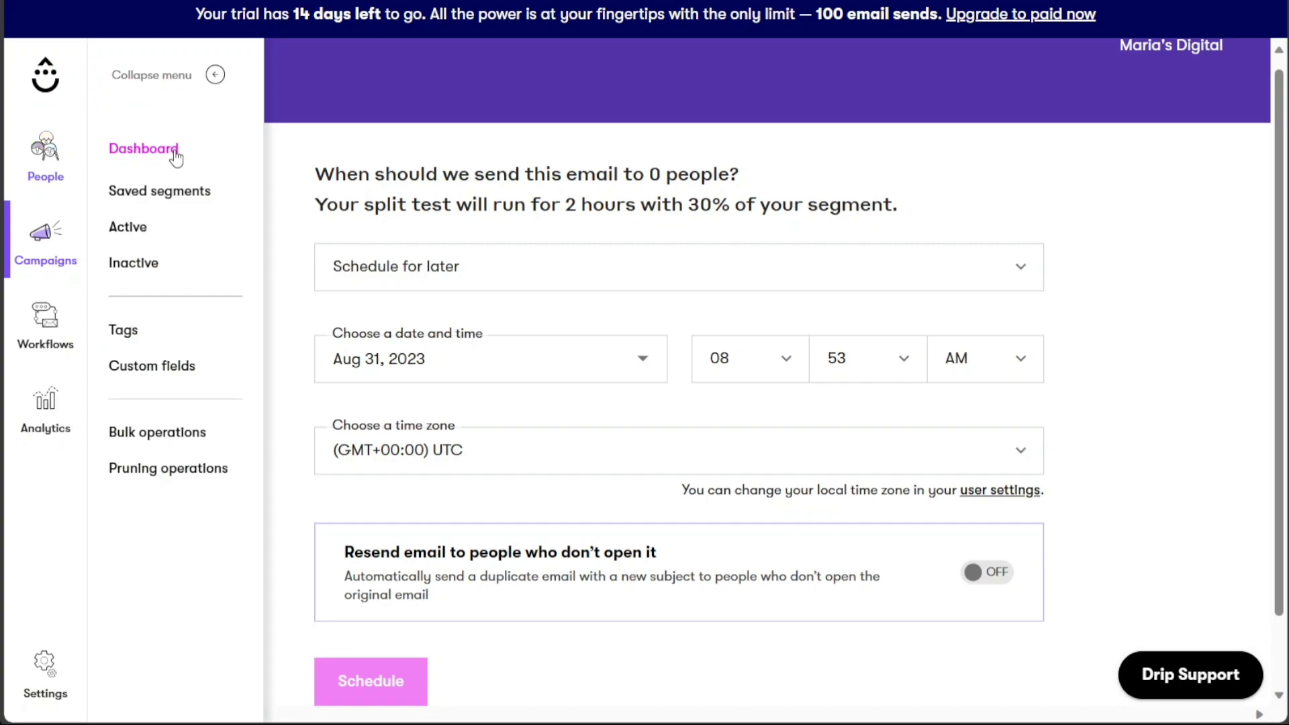
left_click(176, 158)
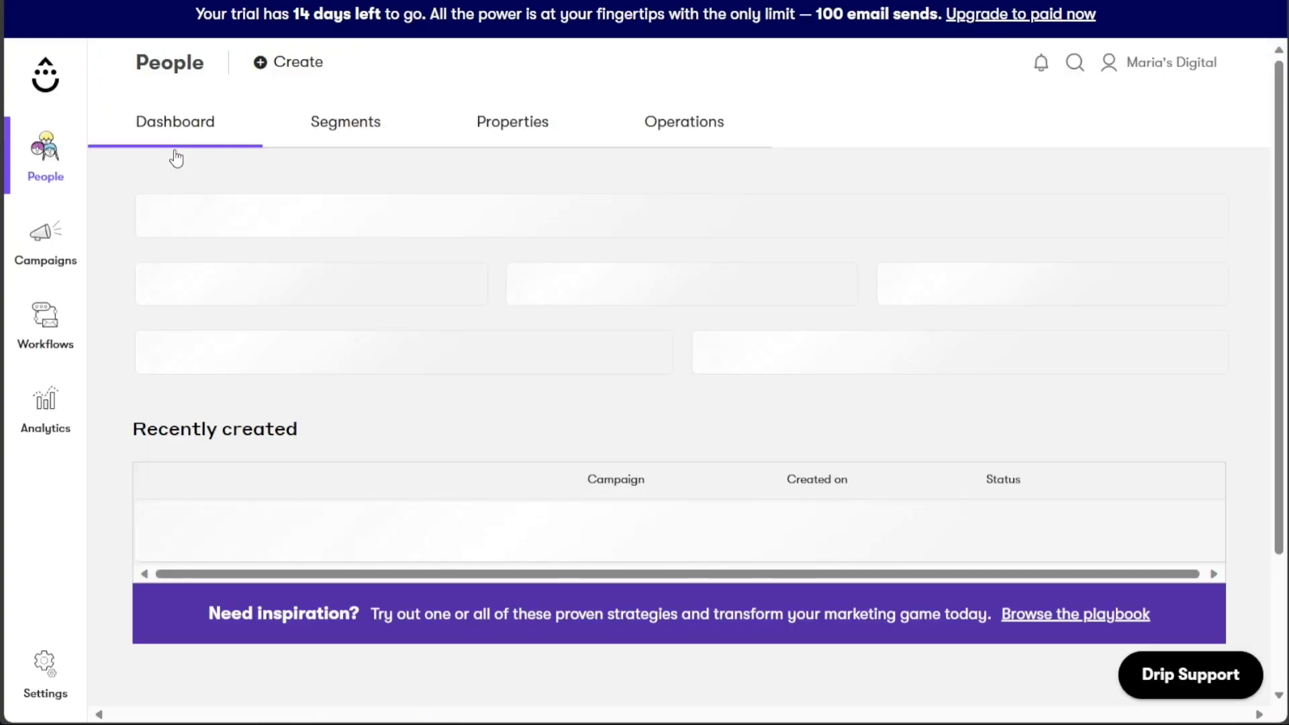